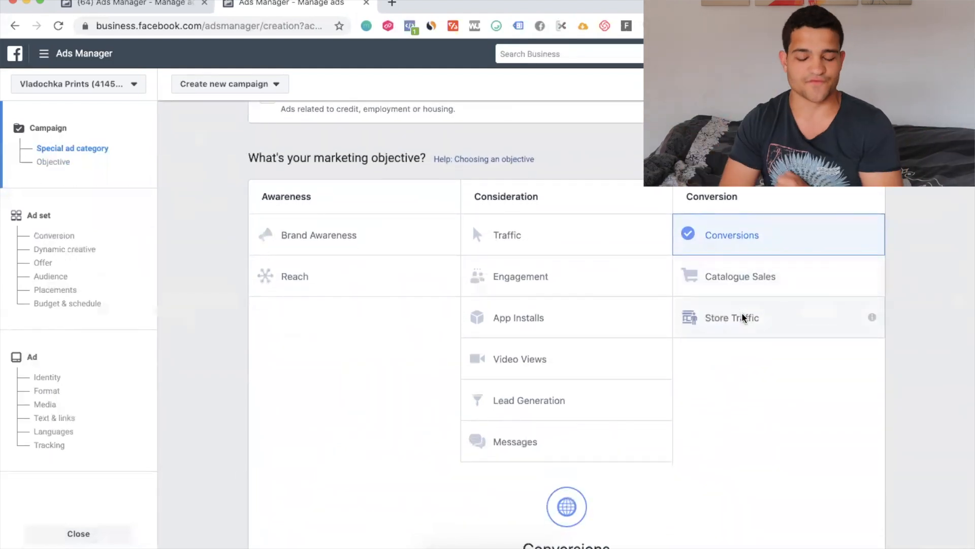
- Name the conversions campaign "Dynamic Creative Youtube" and continue to the ad set setup
scroll(741, 318, "down", 7)
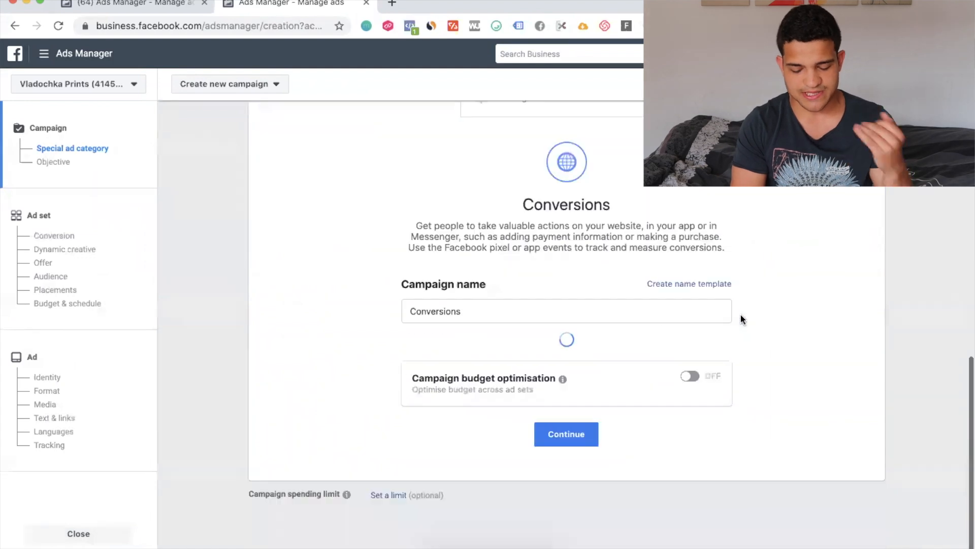
double_click(448, 312)
type("Dynam")
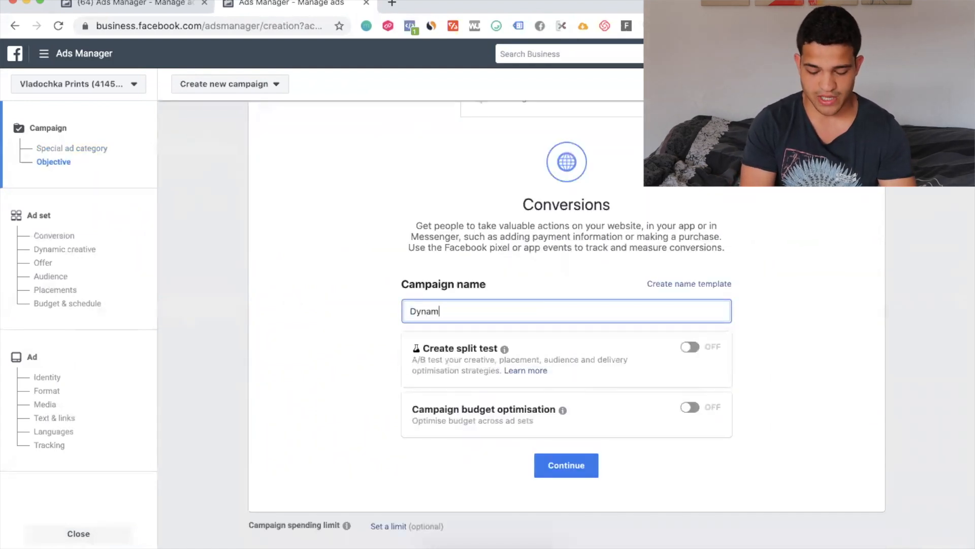
type("ic Creative Youtube")
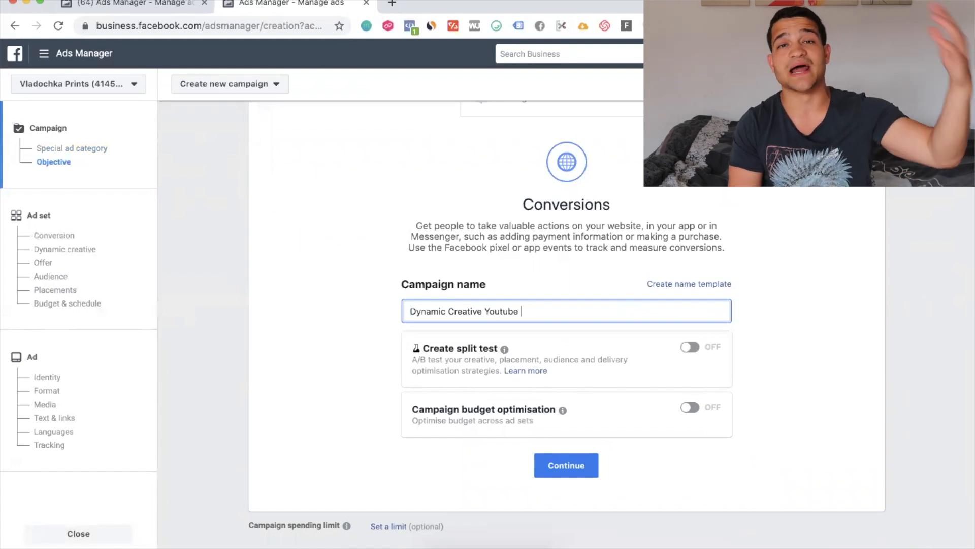
left_click(543, 456)
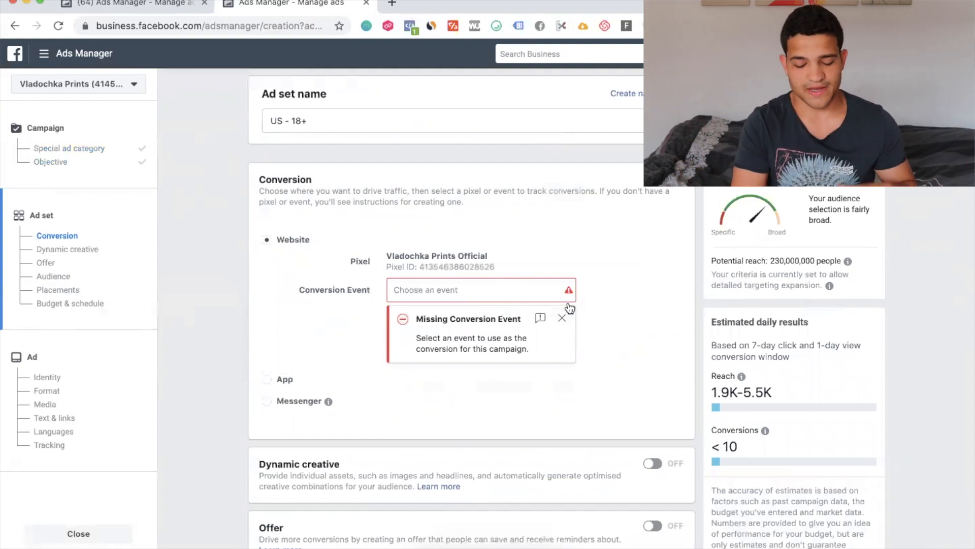
- Choose View content as the ad set's website conversion event
scroll(504, 219, "down", 3)
left_click(435, 200)
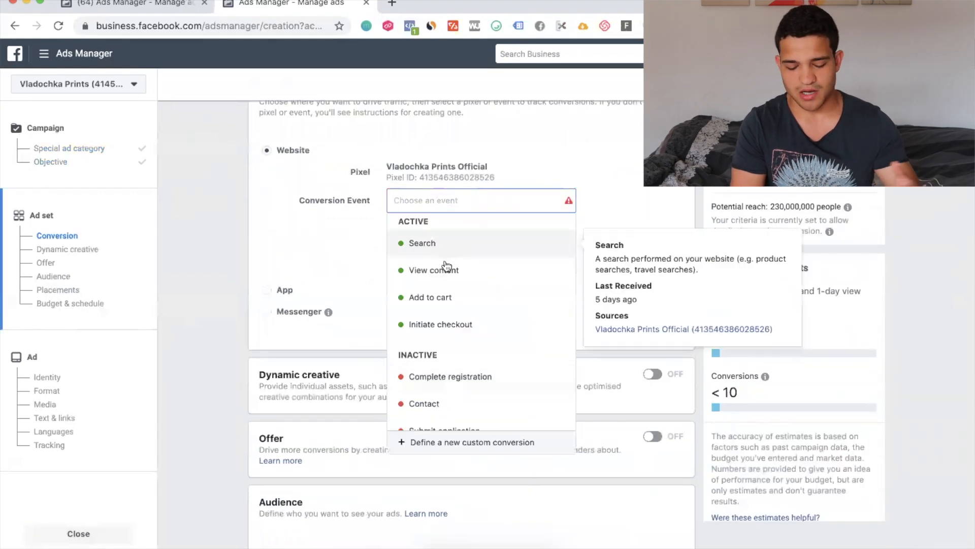
left_click(463, 270)
- Turn on dynamic creative for the ad set and accept the notice about disabled settings
scroll(691, 233, "down", 2)
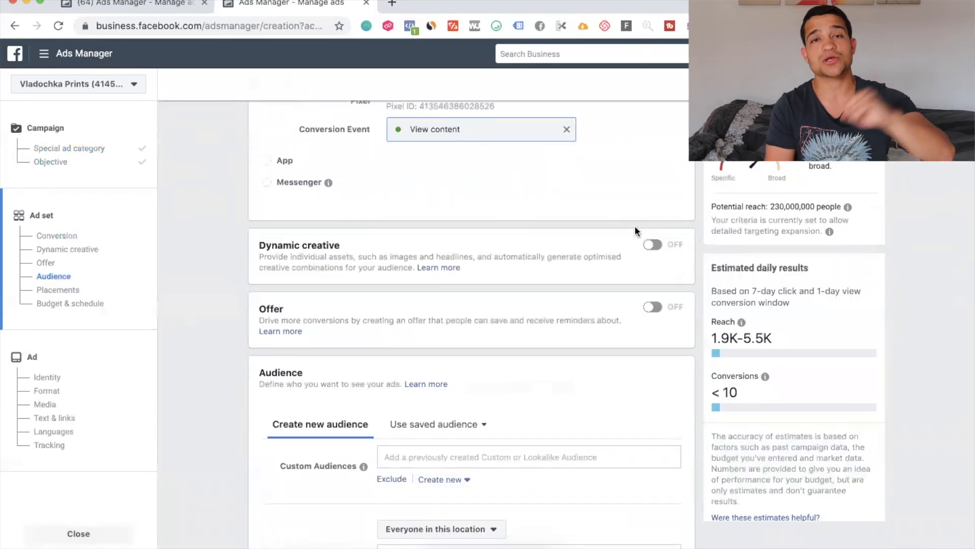
scroll(636, 231, "down", 4)
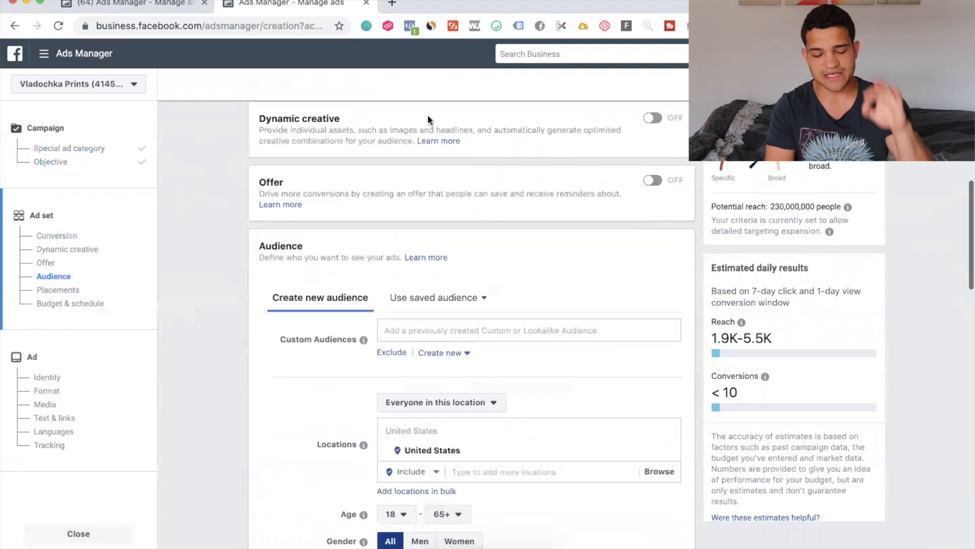
scroll(428, 115, "up", 3)
key("super+equal")
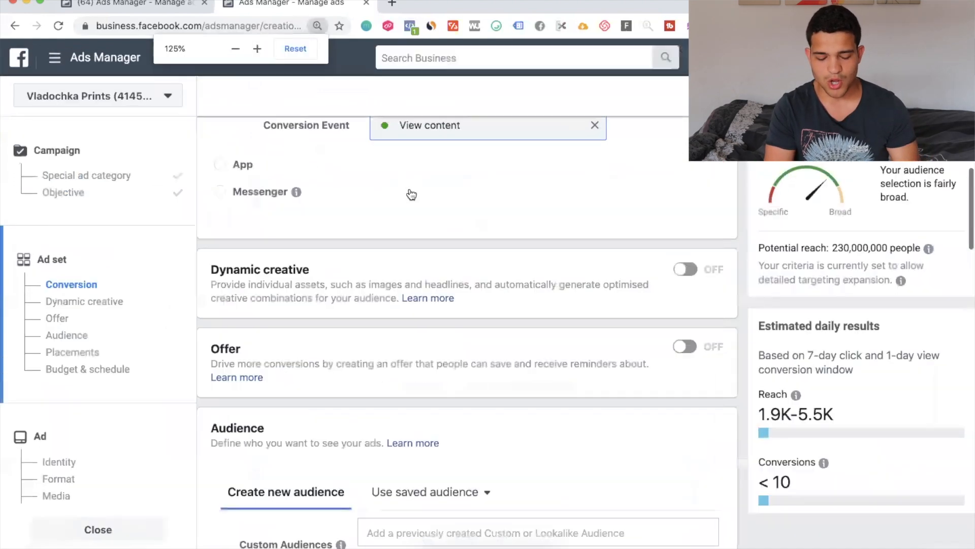
scroll(496, 261, "up", 3)
scroll(498, 262, "up", 3)
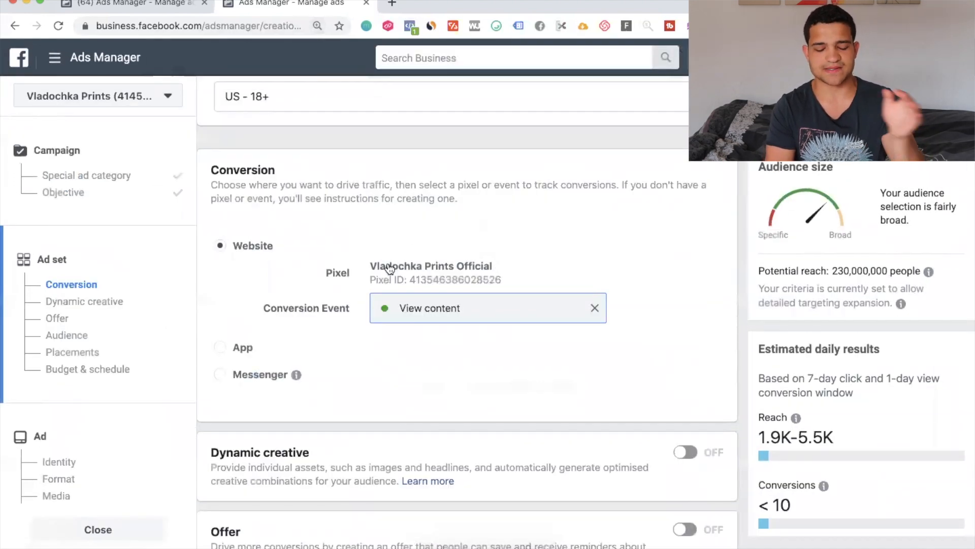
scroll(447, 267, "down", 2)
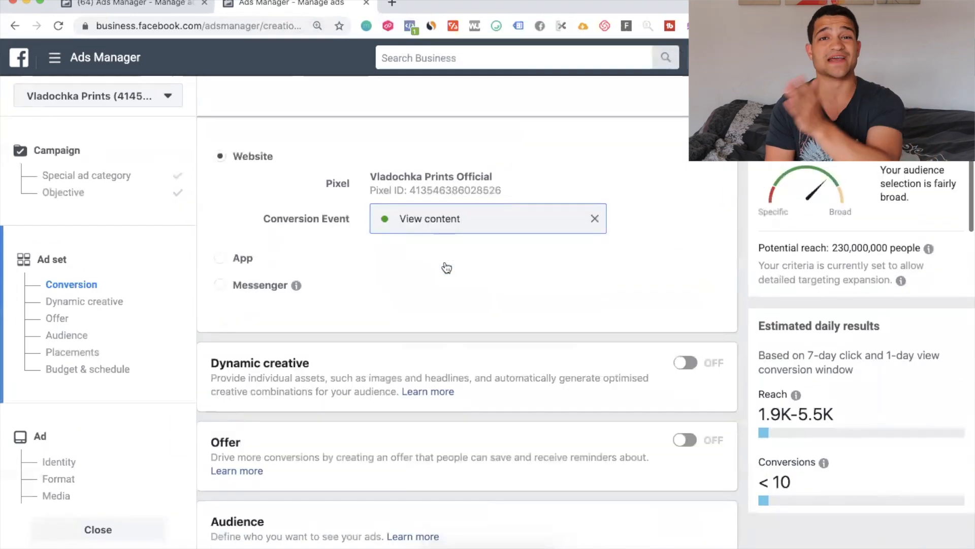
scroll(447, 267, "down", 4)
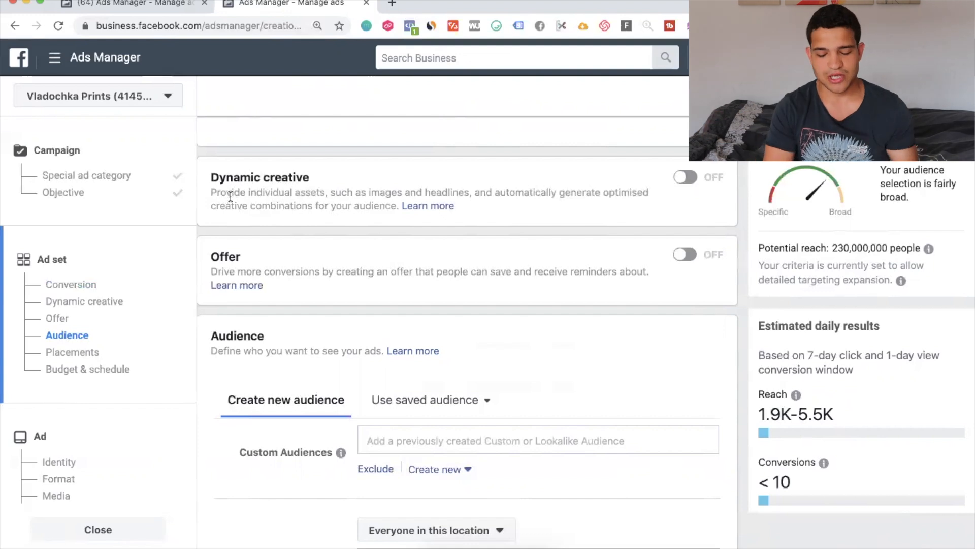
scroll(567, 249, "down", 1)
left_click(687, 175)
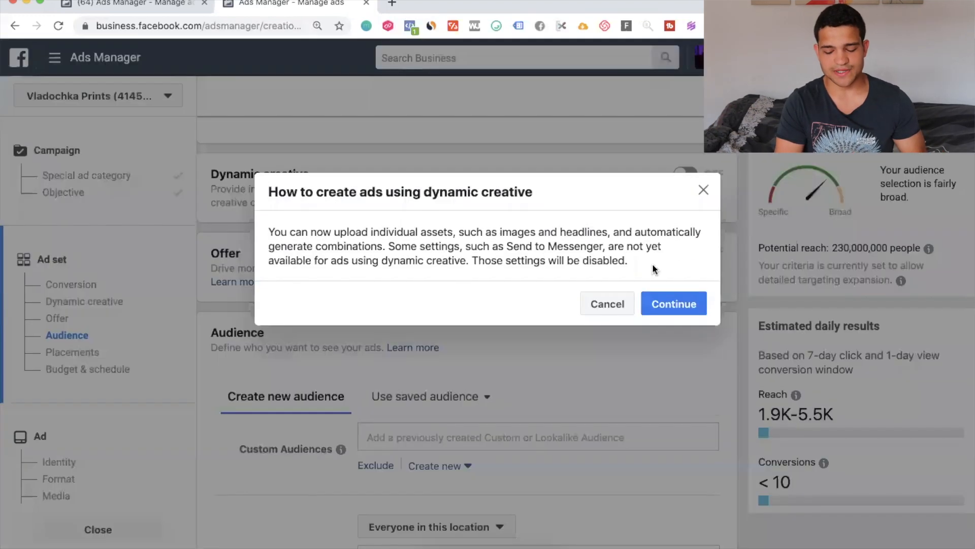
left_click(673, 307)
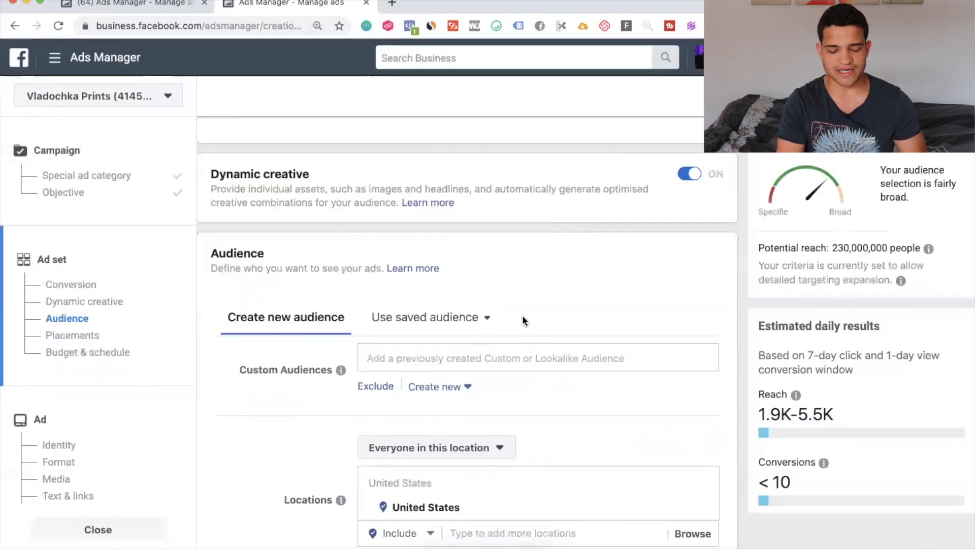
- Turn off detailed targeting expansion and add the interest Cats to the audience's detailed targeting
key("ctrl+minus")
scroll(554, 243, "down", 5)
scroll(527, 272, "down", 4)
left_click(373, 311)
left_click(404, 259)
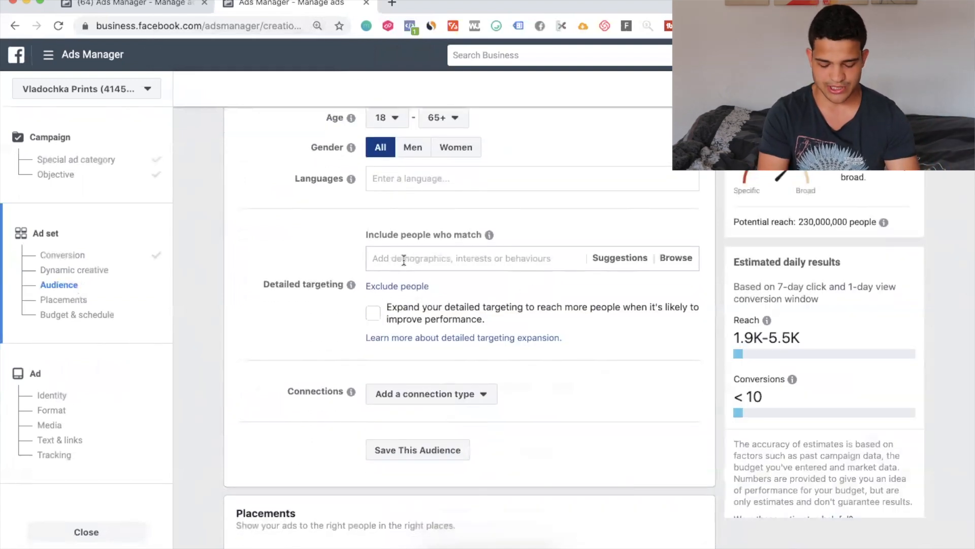
type("cats")
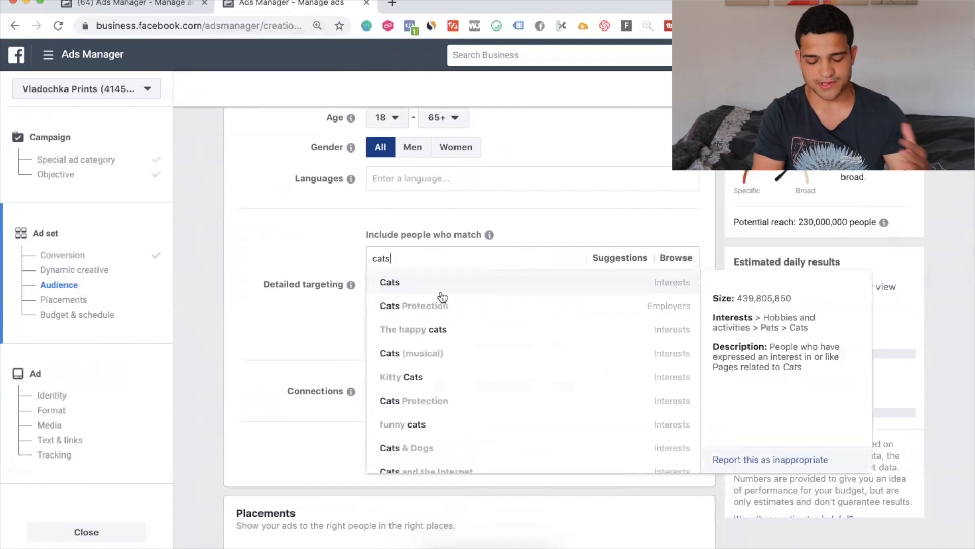
left_click(434, 290)
left_click(246, 348)
- Review the ad set's placements, budget and schedule, and continue to the ad setup
scroll(246, 347, "down", 8)
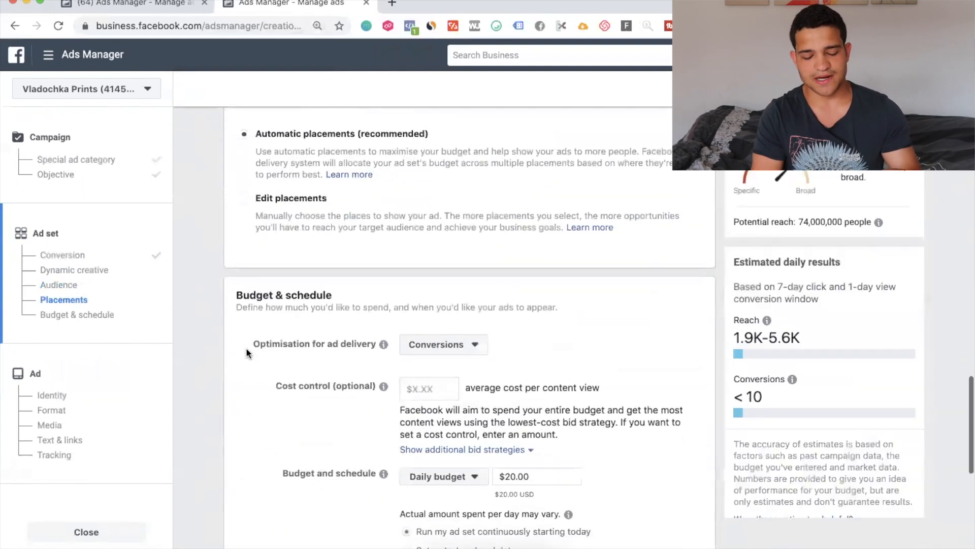
scroll(355, 245, "down", 3)
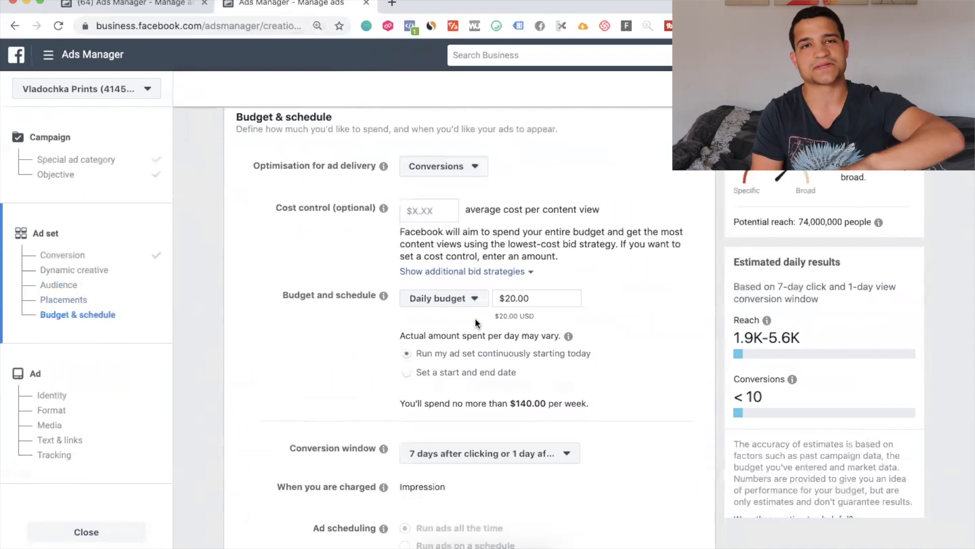
scroll(478, 323, "down", 1)
scroll(474, 318, "down", 3)
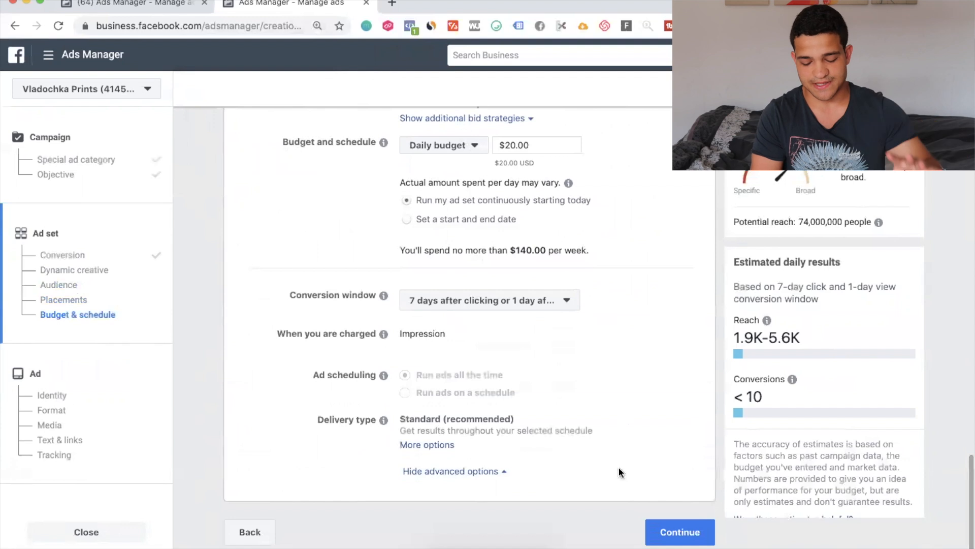
left_click(669, 532)
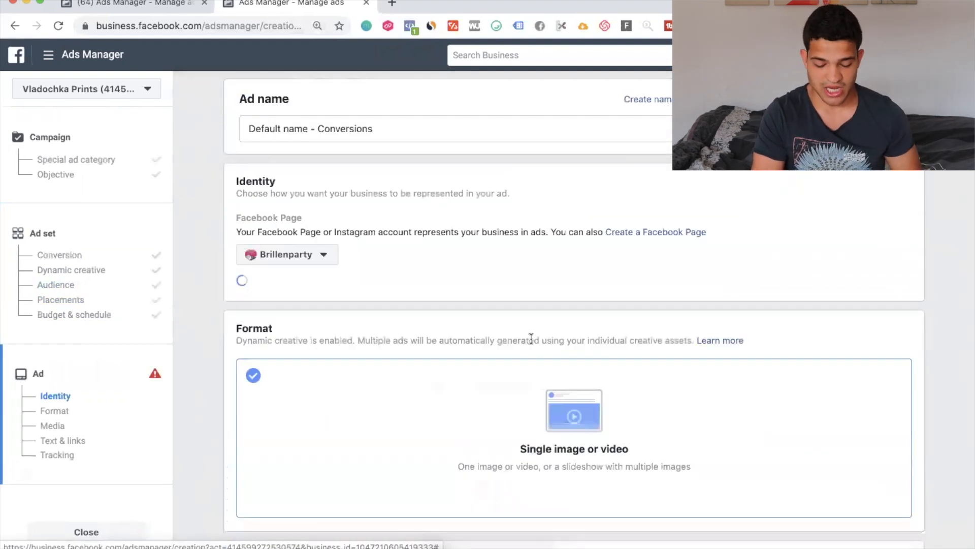
- Set the ad's Facebook Page to Vladochka.com
scroll(529, 338, "down", 1)
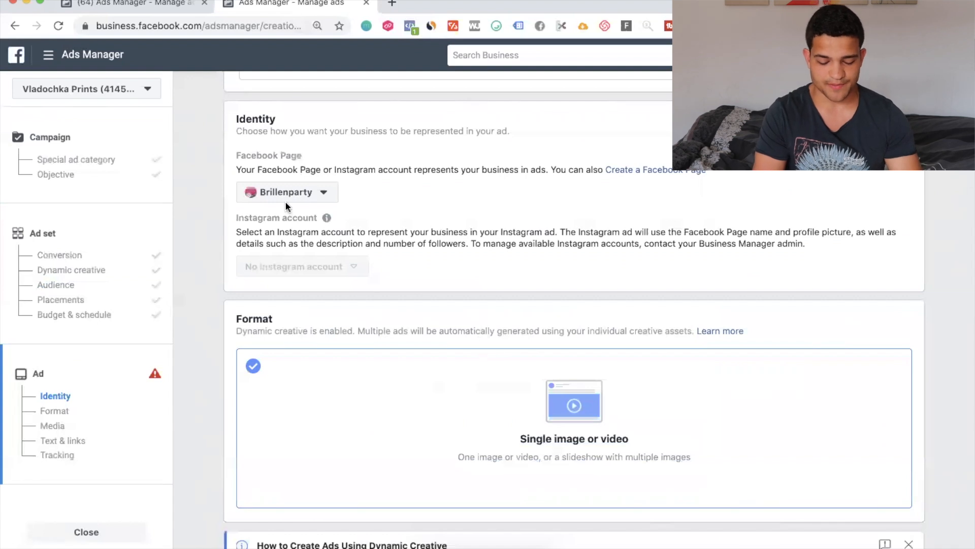
left_click(285, 199)
type("vlado")
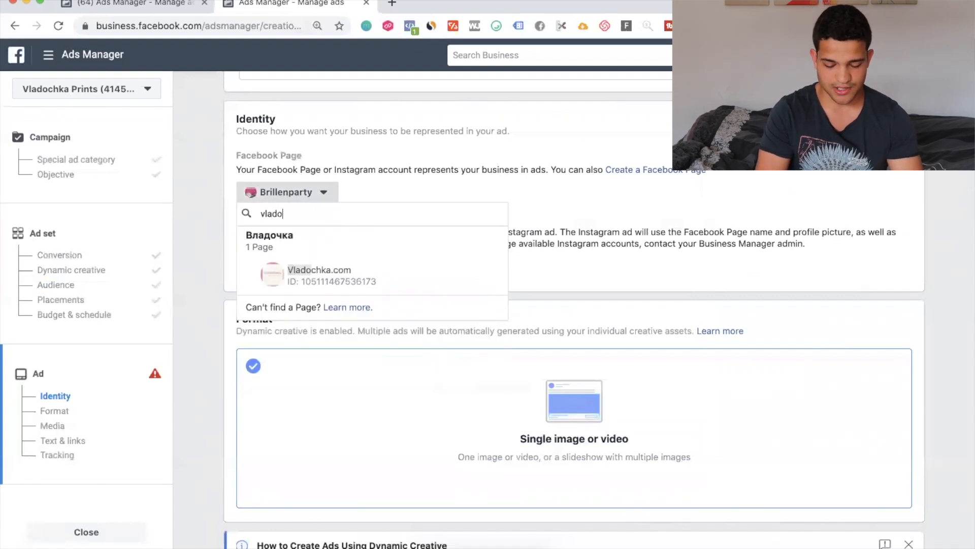
left_click(383, 273)
- Examine the ad's media and text options, including how many images or videos dynamic creative accepts
scroll(453, 212, "down", 2)
scroll(454, 212, "down", 10)
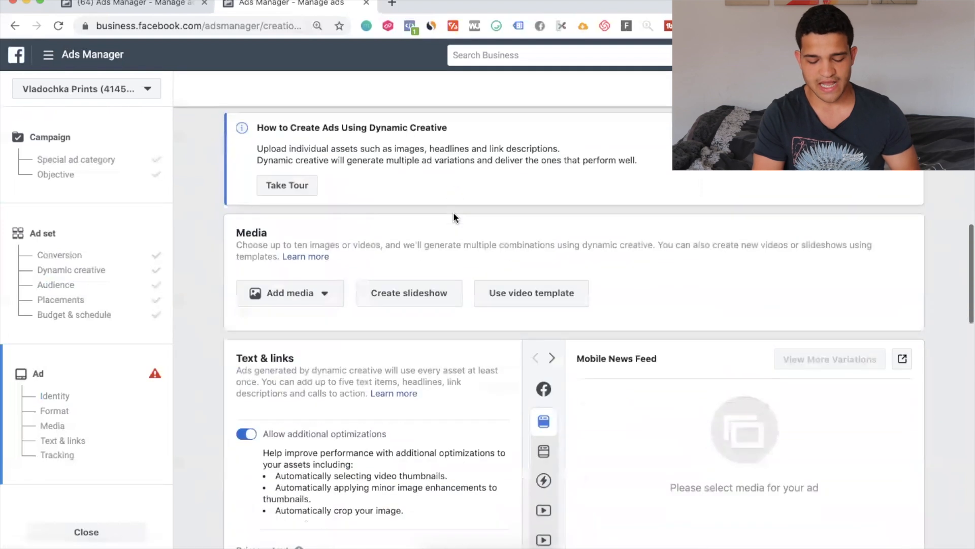
scroll(454, 211, "down", 1)
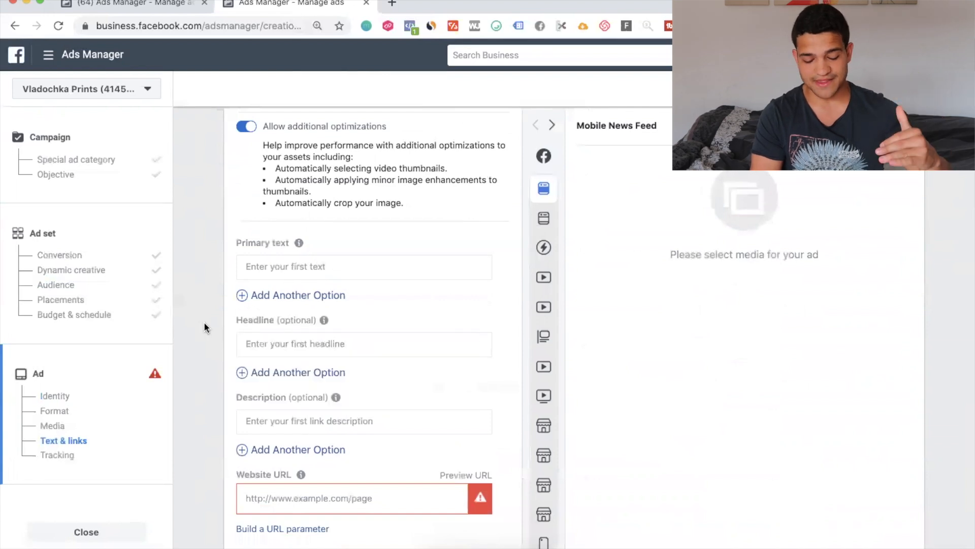
mouse_move(352, 301)
scroll(203, 266, "down", 5)
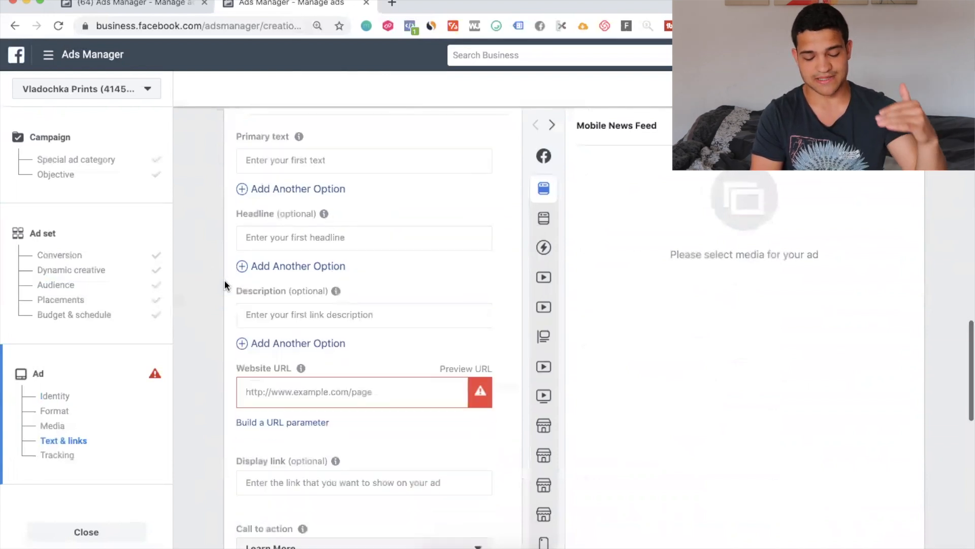
scroll(277, 254, "up", 6)
scroll(278, 239, "up", 5)
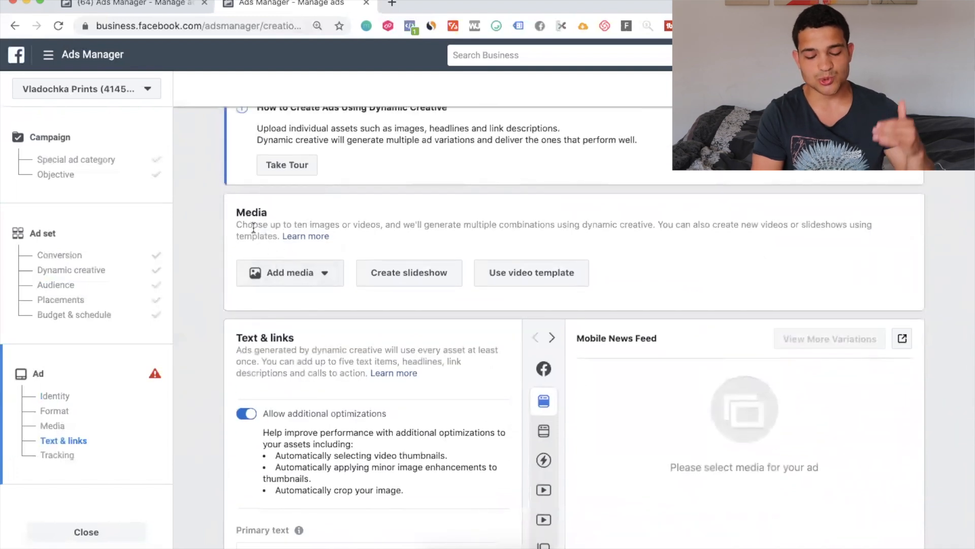
left_click_drag(253, 229, 377, 228)
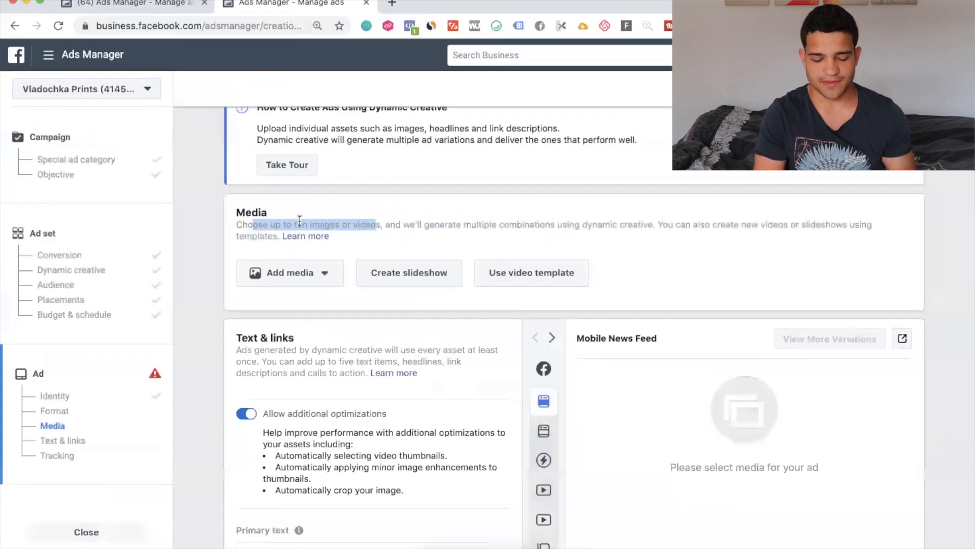
- Add four account images to the ad: the slippers, the bedroom wall art, the baby feet and the beach canvas
left_click(295, 277)
left_click(297, 306)
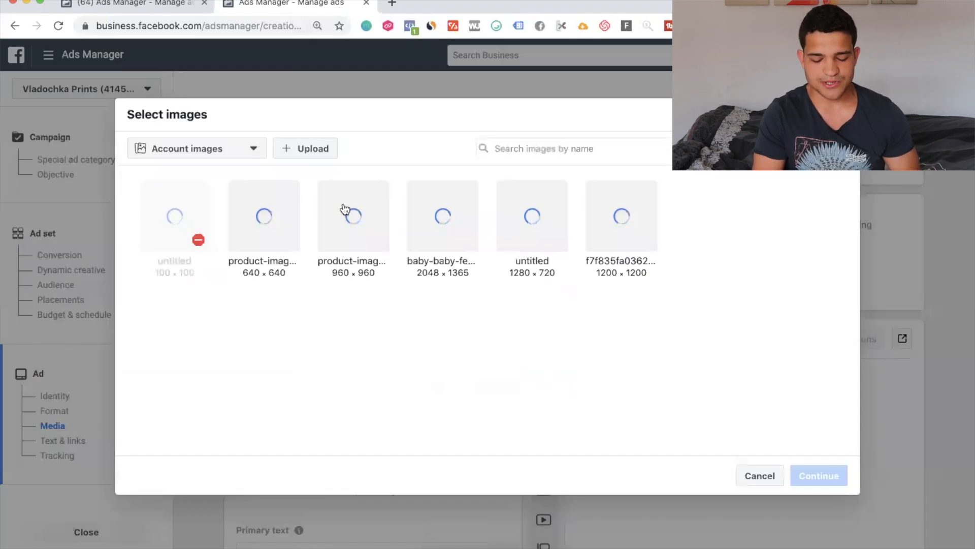
left_click(269, 224)
left_click(335, 223)
left_click(467, 213)
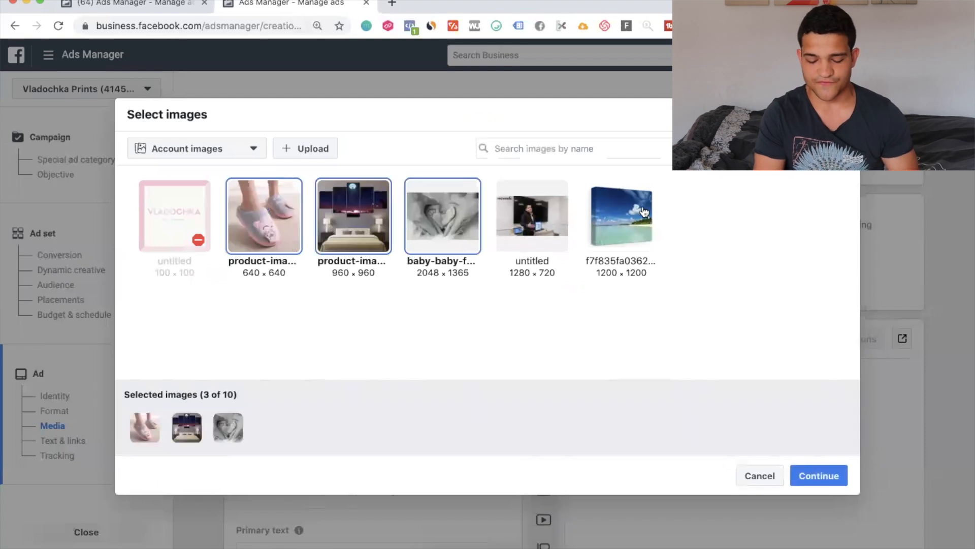
left_click(622, 216)
left_click(813, 475)
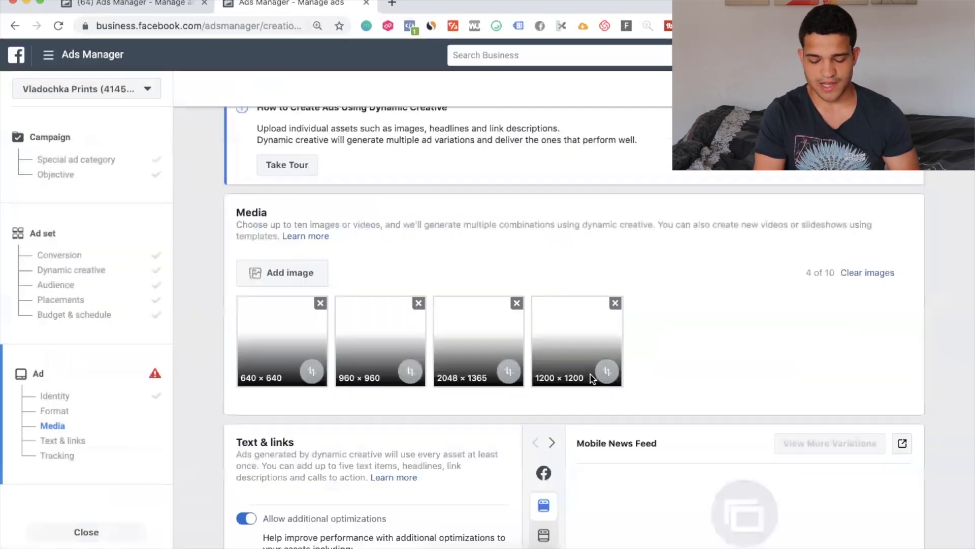
- Examine the selected images and the primary text, headline, description, website URL and call-to-action fields available for variations
scroll(486, 351, "down", 4)
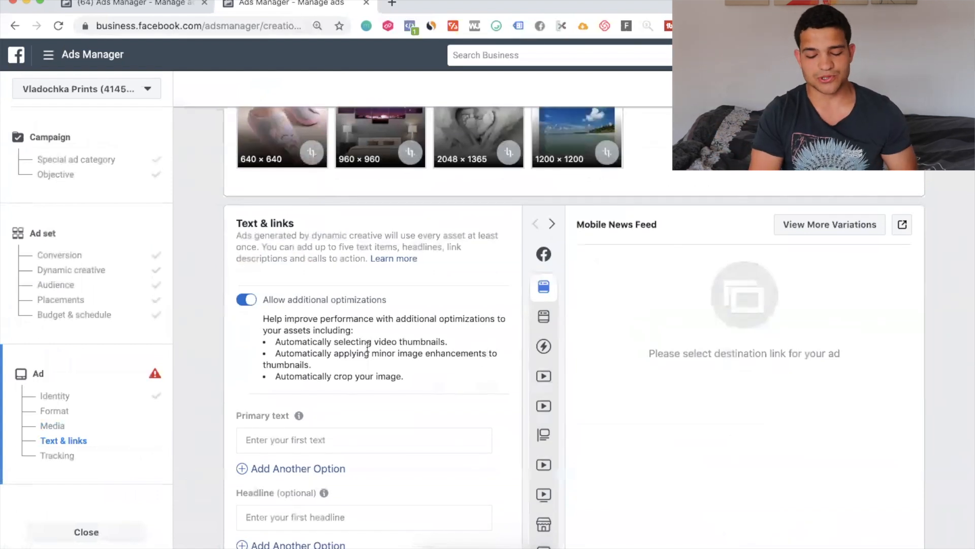
scroll(367, 346, "up", 2)
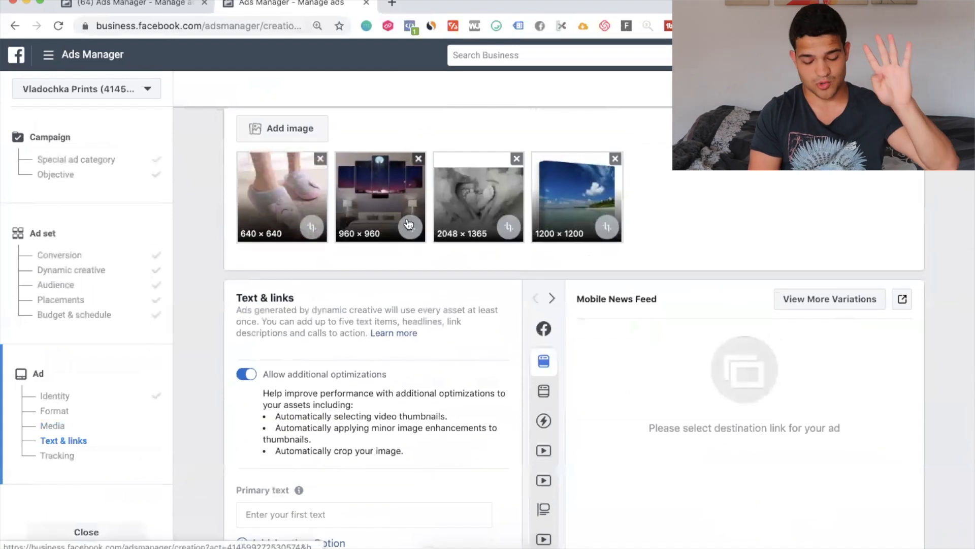
scroll(408, 224, "down", 5)
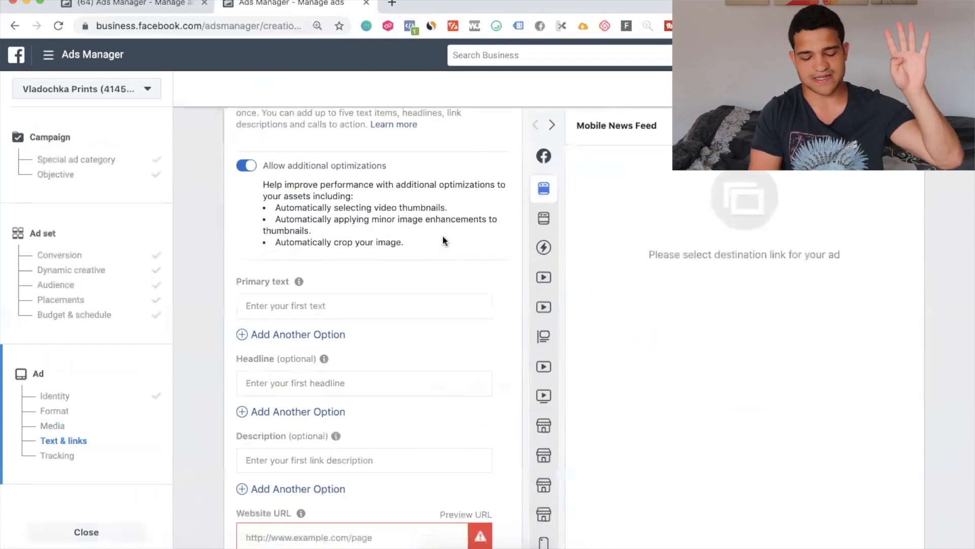
scroll(442, 235, "down", 2)
scroll(401, 325, "down", 4)
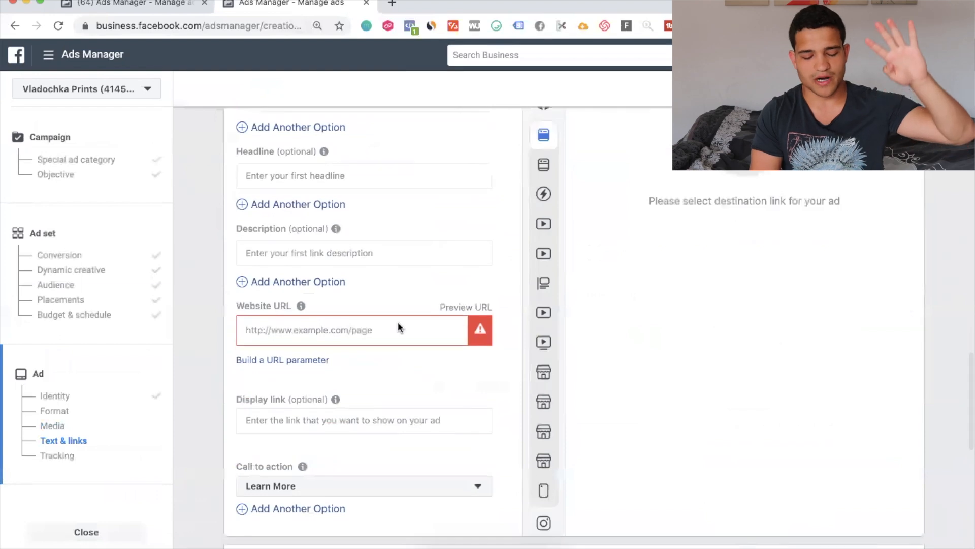
scroll(398, 325, "down", 2)
scroll(278, 381, "up", 3)
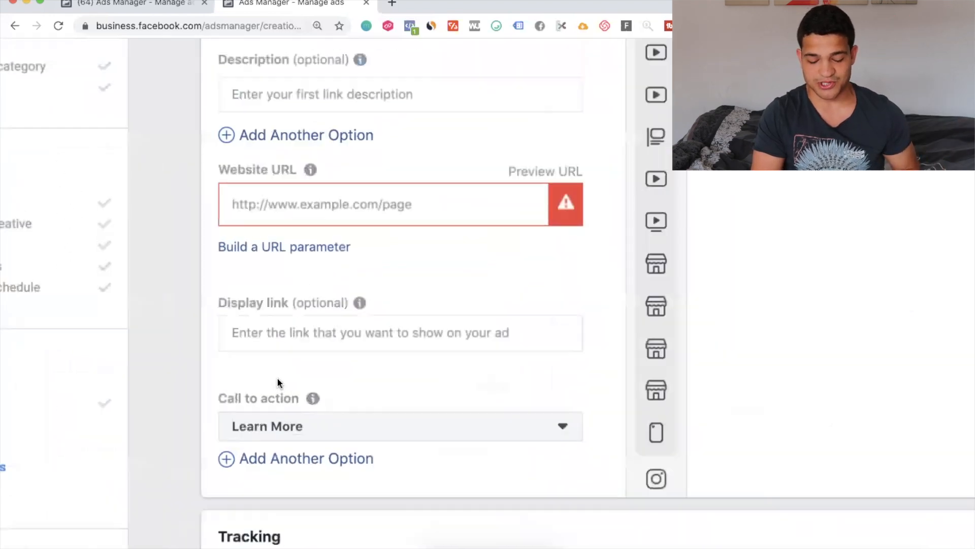
scroll(278, 382, "down", 3)
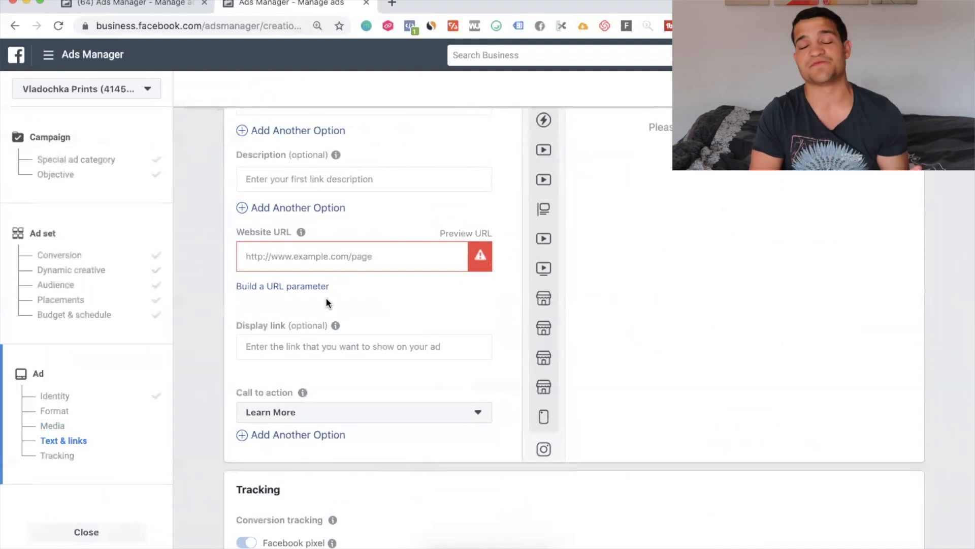
scroll(328, 300, "up", 10)
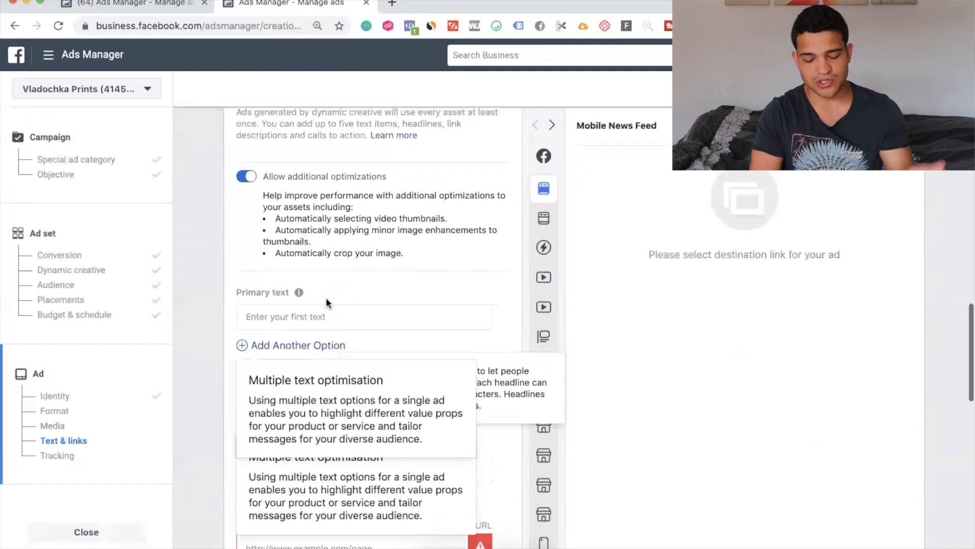
scroll(326, 264, "down", 6)
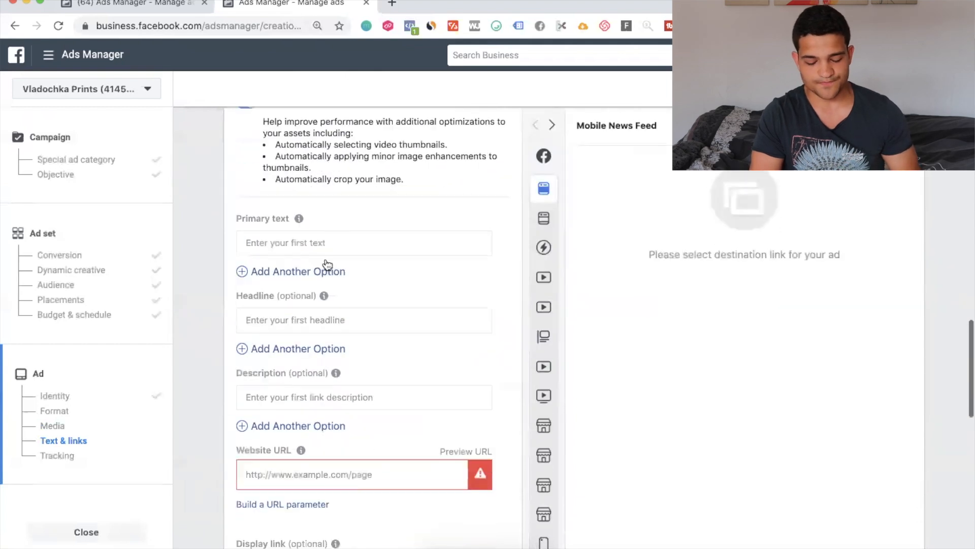
left_click(293, 239)
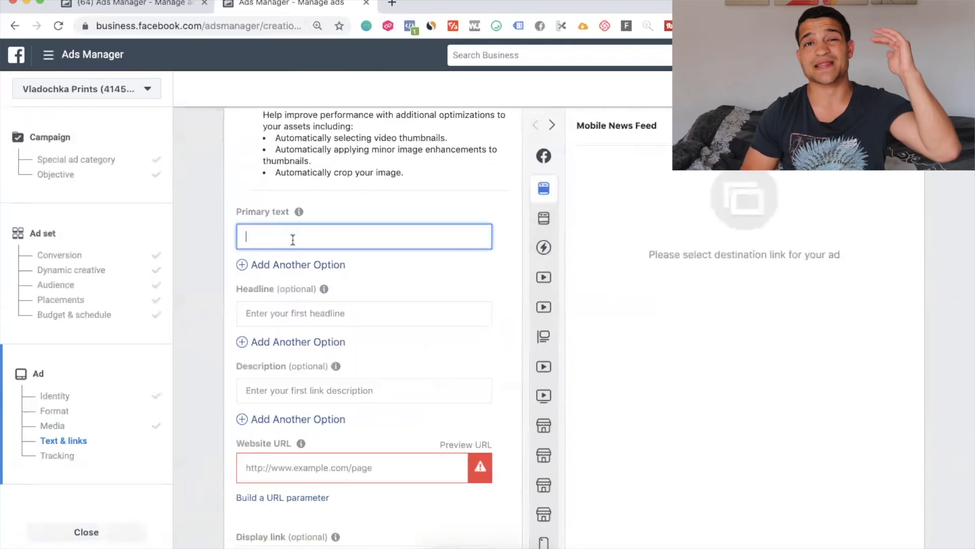
left_click(393, 4)
type("vladochka.com")
key("Return")
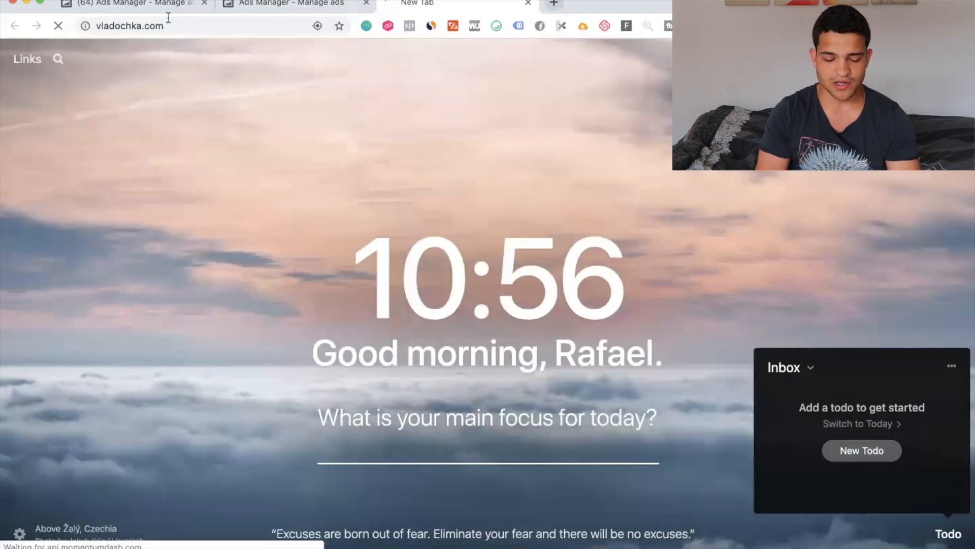
left_click(163, 23)
key("super+c")
left_click(262, 4)
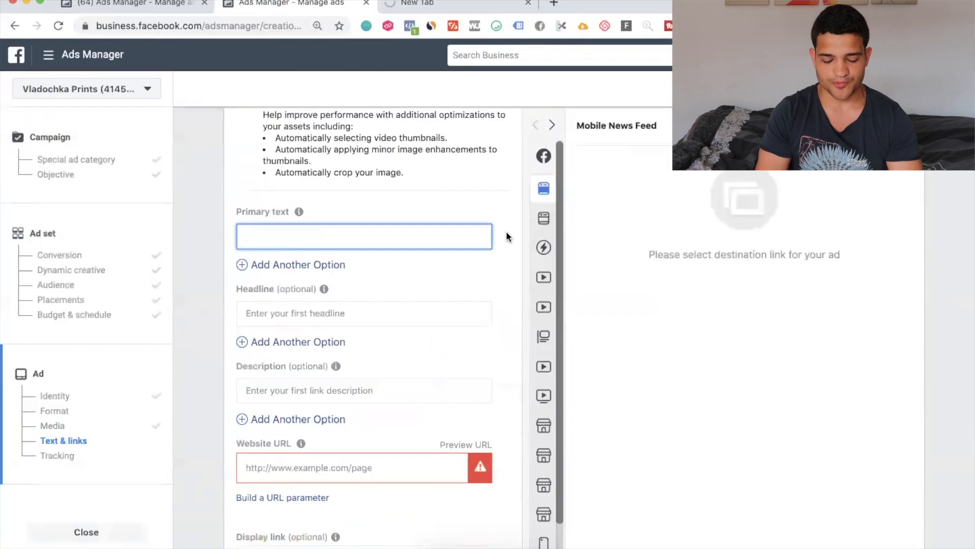
left_click(272, 459)
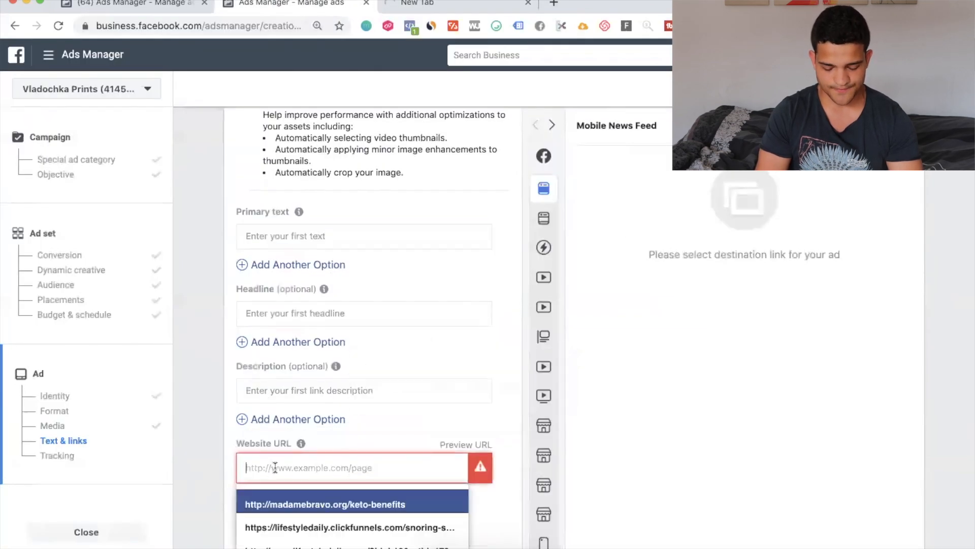
key("super+v")
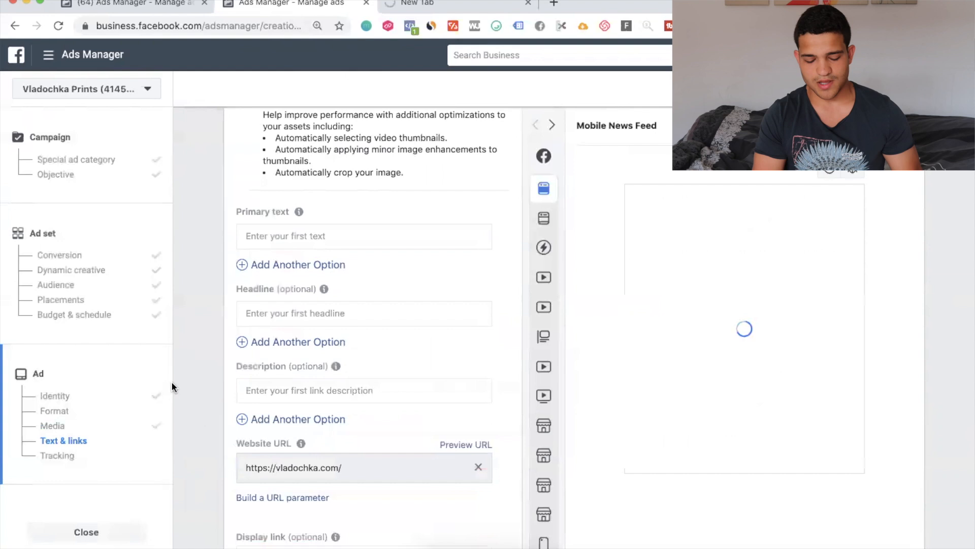
- Enter "The best products ever" as the ad's first primary text
scroll(355, 282, "up", 2)
left_click(315, 298)
left_click(186, 320)
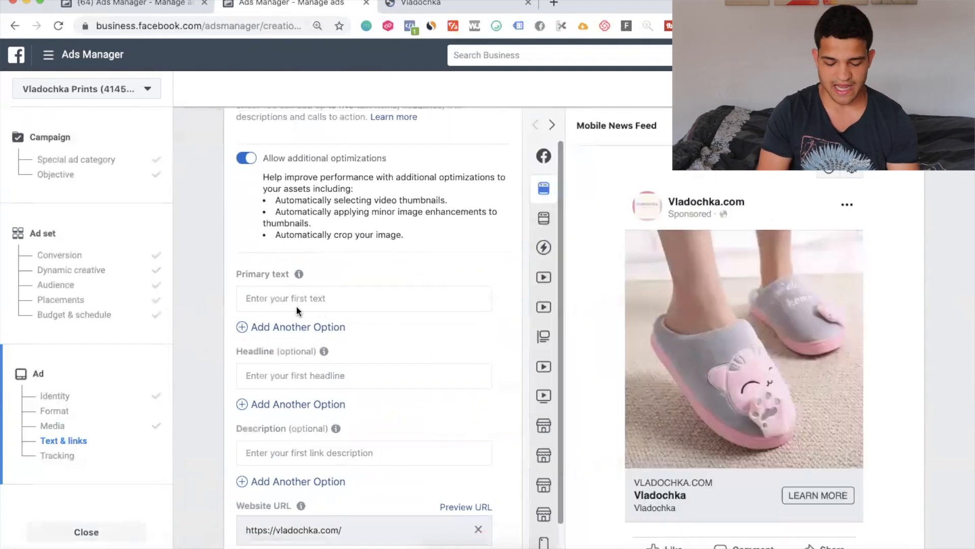
left_click(283, 301)
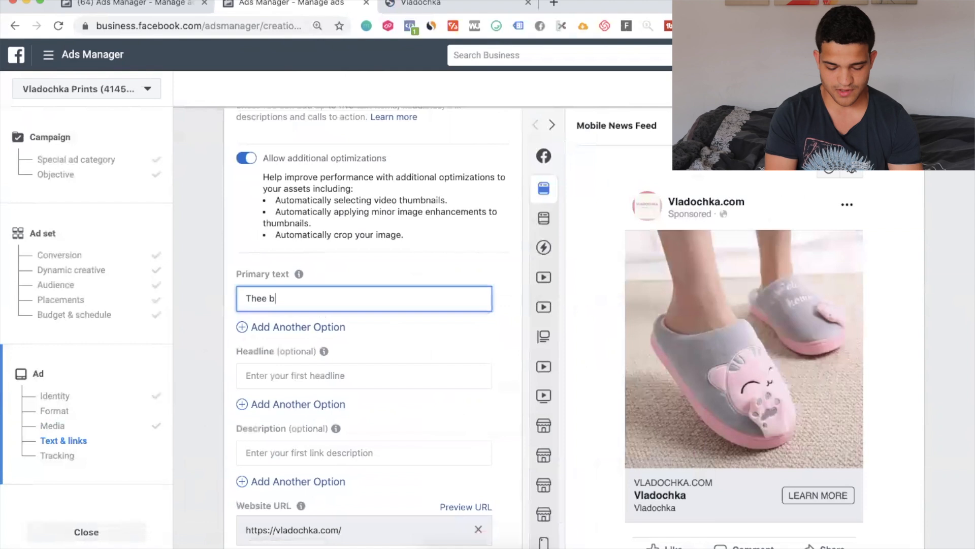
type("ever")
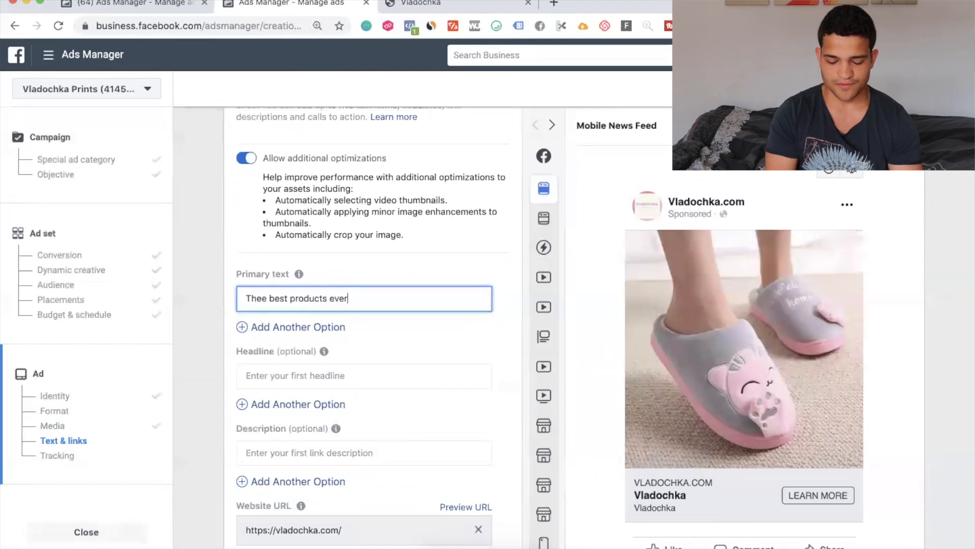
left_click(262, 298)
key("BackSpace")
left_click(198, 296)
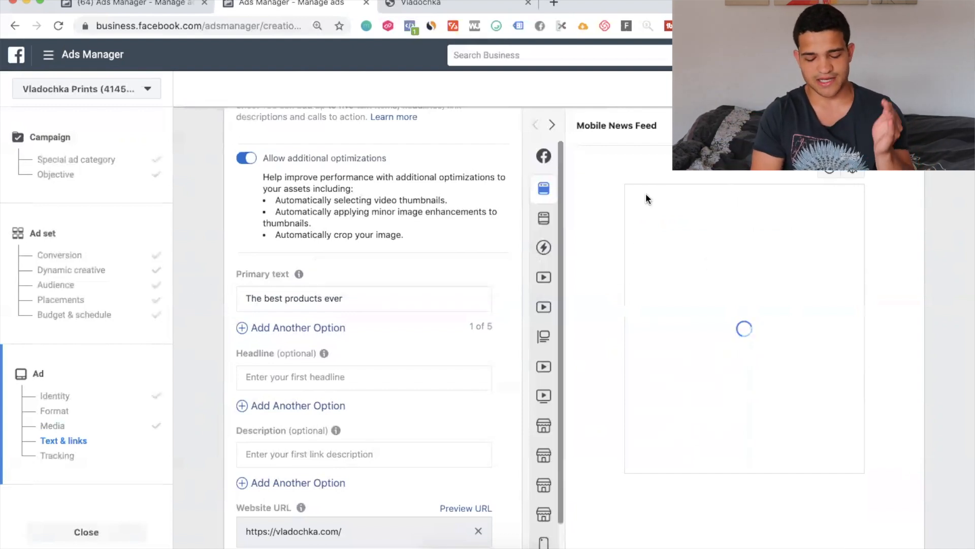
- Enter "Today 50% off" as the ad's first headline
left_click(294, 376)
type("Today 50% off")
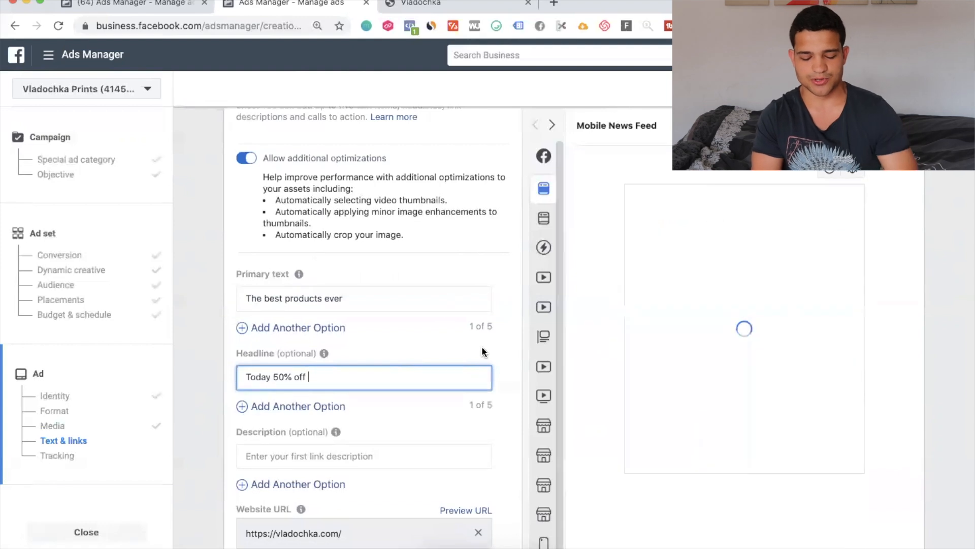
left_click(212, 358)
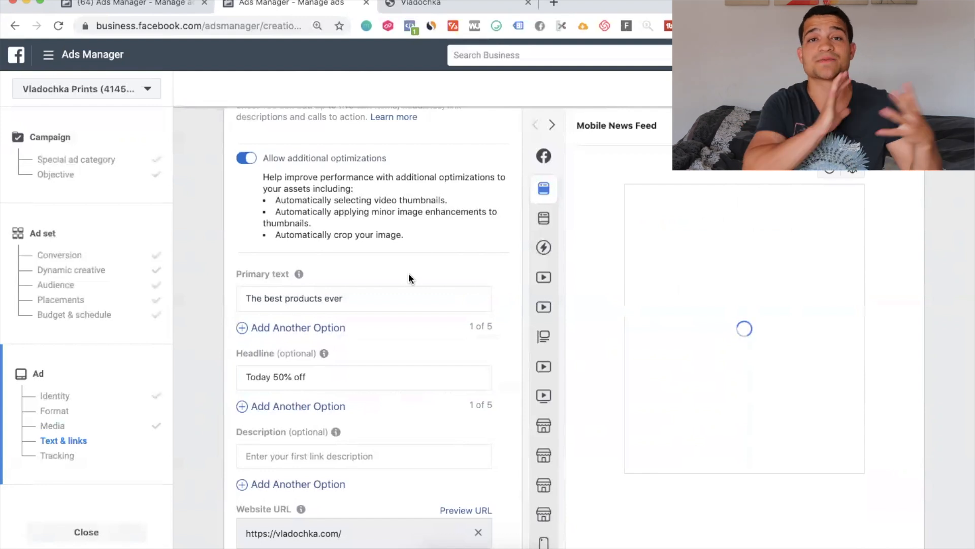
- Add a second primary text option and extend the first text, after a blank line, with "Get yours here : LINK"
left_click(277, 335)
left_click(369, 294)
key("Return")
key("Return")
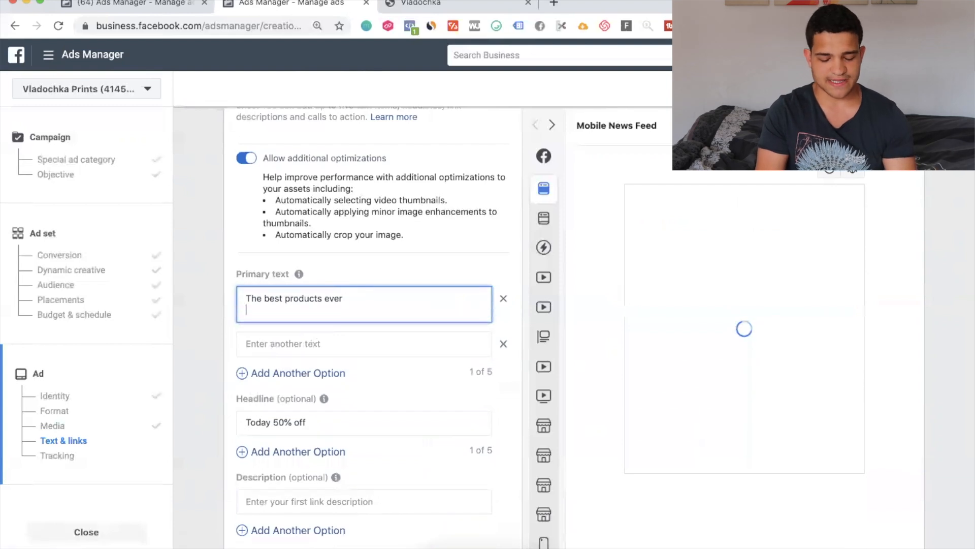
type("Get your hwere")
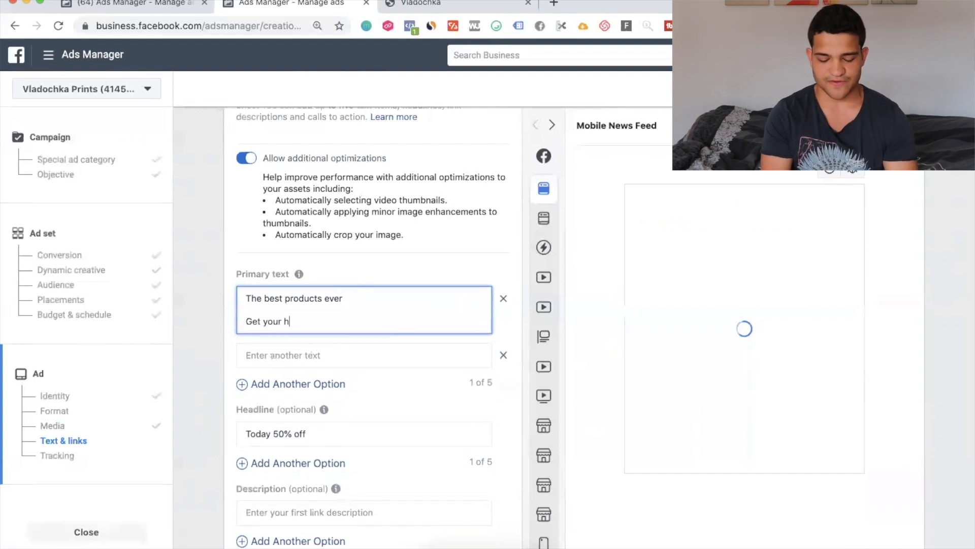
key("BackSpace")
key("BackSpace")
key("BackSpace")
key("BackSpace")
key("BackSpace")
key("BackSpace")
key("BackSpace")
type("s her")
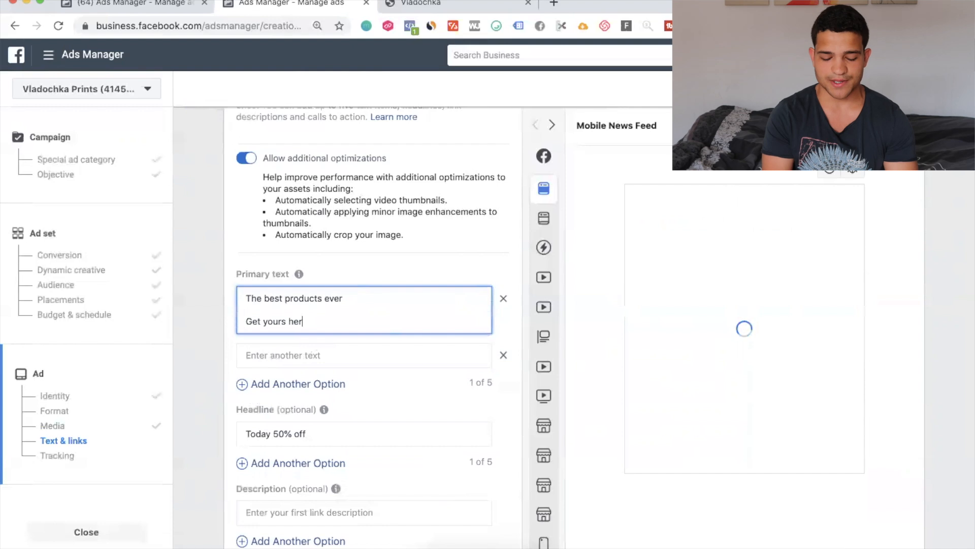
type("e : LINK")
- Fill the second primary text with "We're selling out !" and, after a blank line, "Get Yours Here : LINK"
left_click(294, 355)
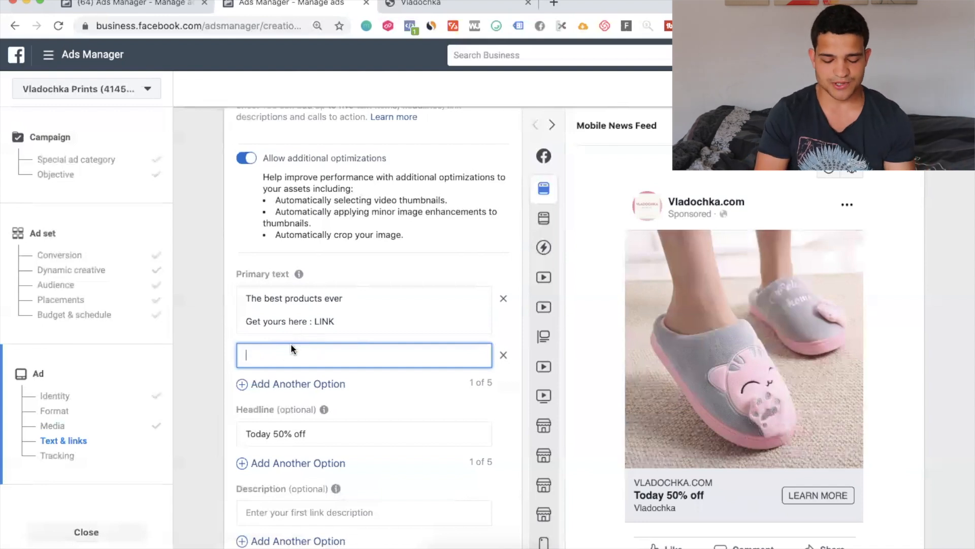
type("We'r")
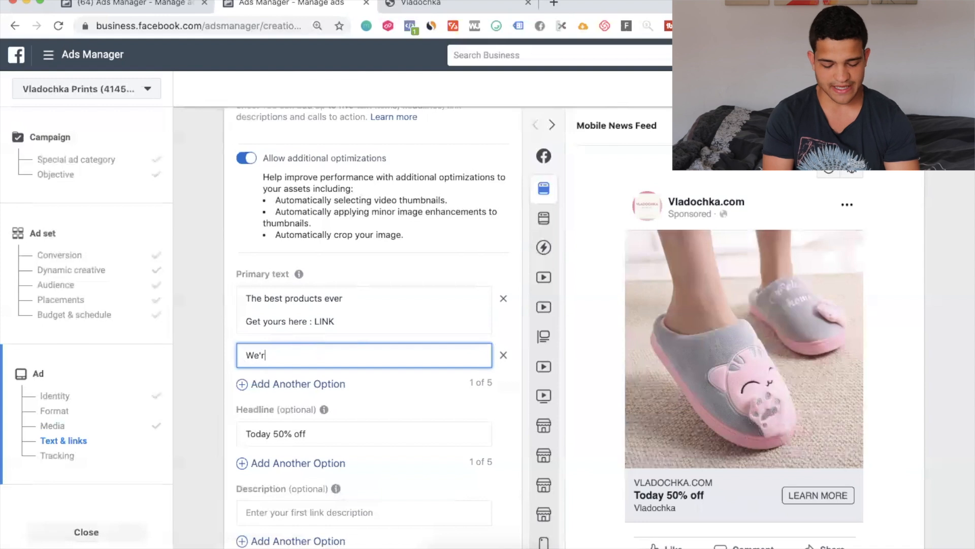
type("e selling out !  Get")
key("Return")
type("Get Yours Here :")
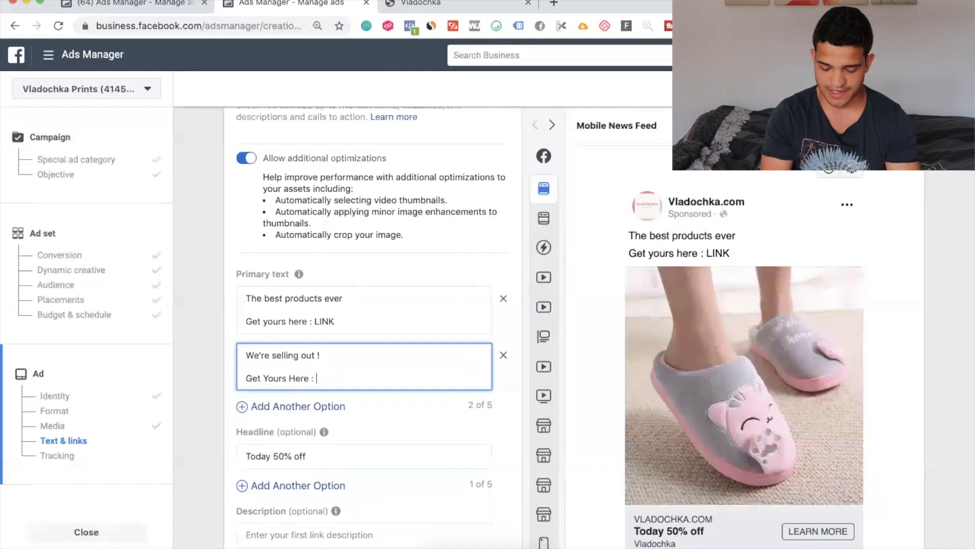
type("LINK")
left_click(182, 332)
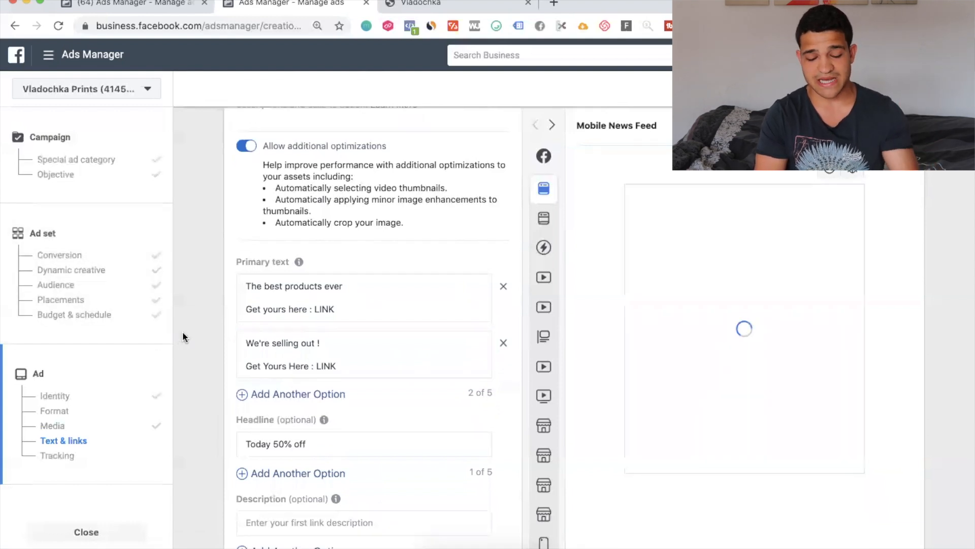
- Add a second headline option reading "Today We're Selling Out"
scroll(299, 312, "down", 3)
scroll(201, 284, "down", 2)
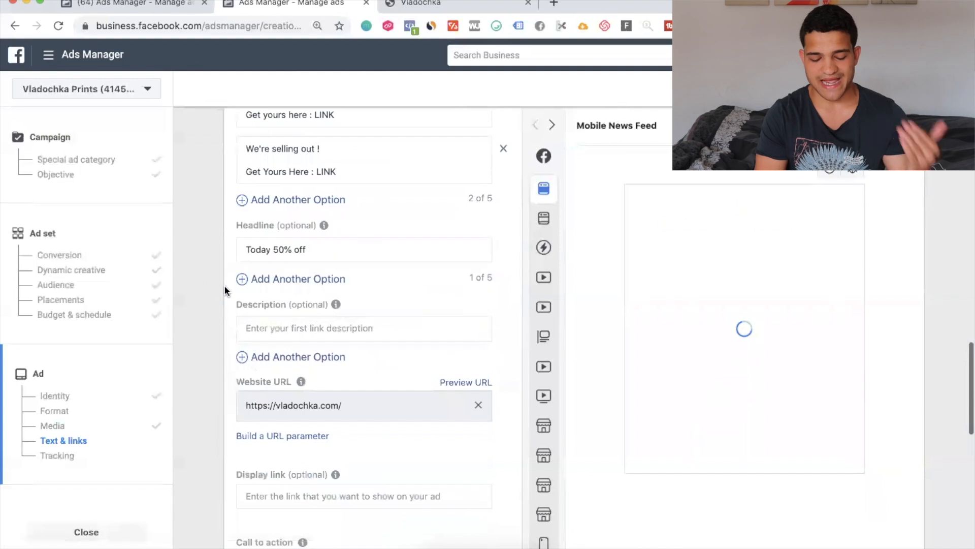
left_click(285, 277)
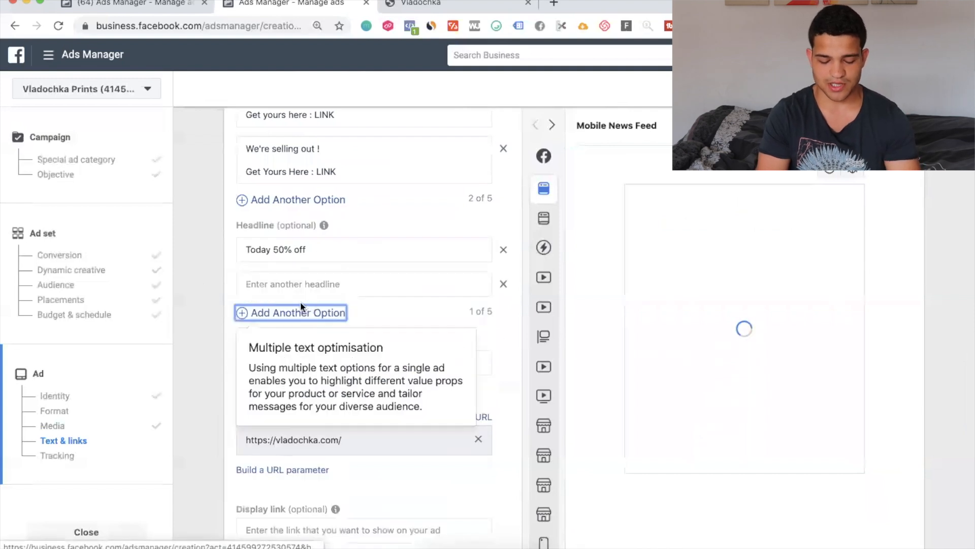
left_click(271, 282)
type("Today We;")
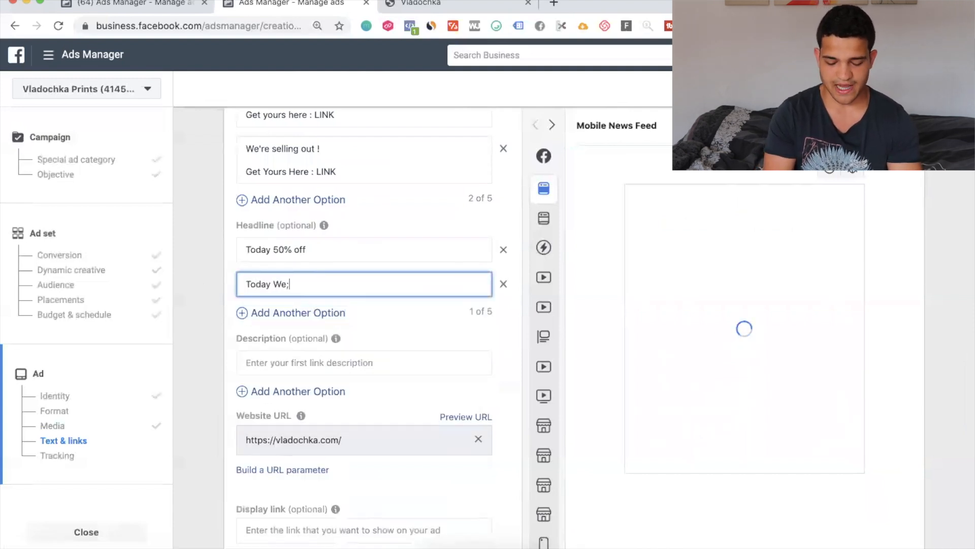
key("BackSpace")
type("'re Selling Out")
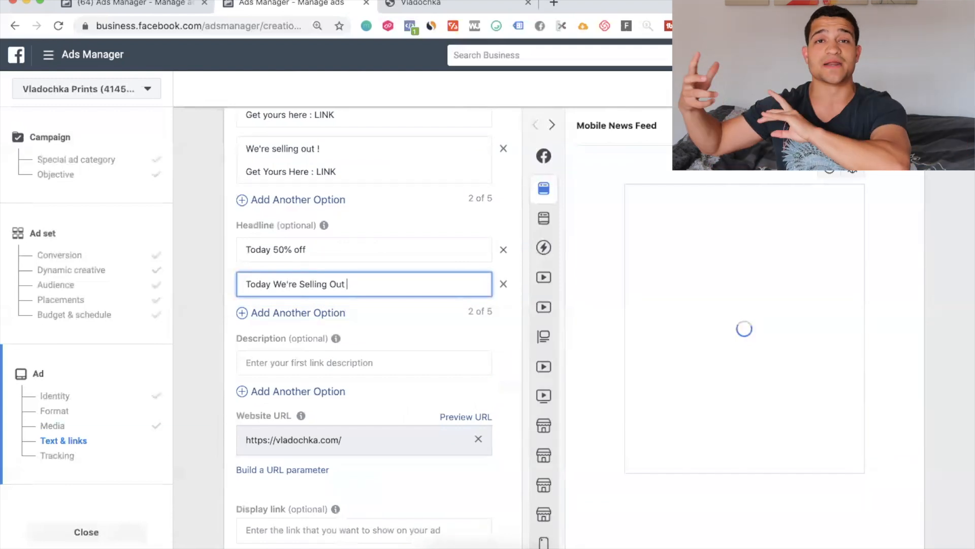
left_click(211, 251)
- Add a second call-to-action option to the ad, using Play Game alongside Learn More
scroll(211, 251, "up", 9)
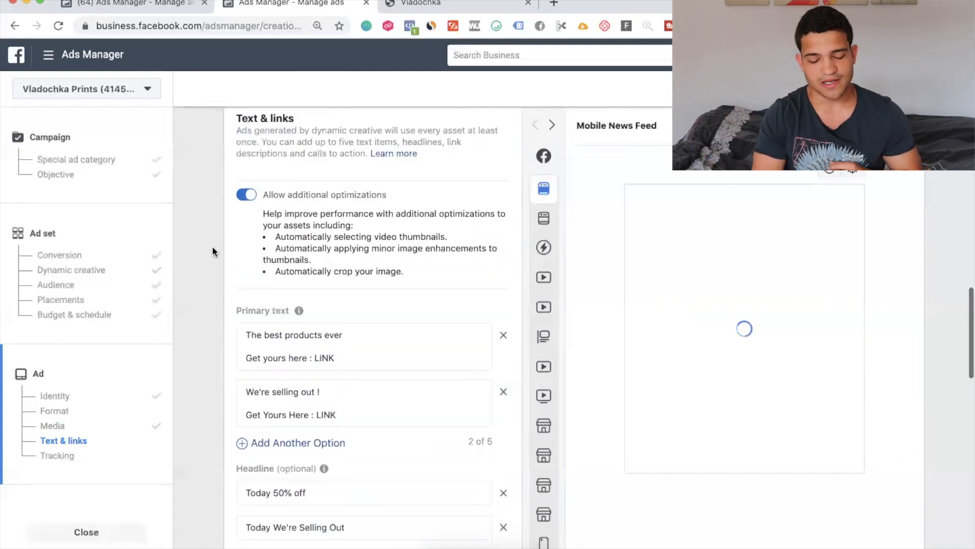
scroll(298, 336, "down", 5)
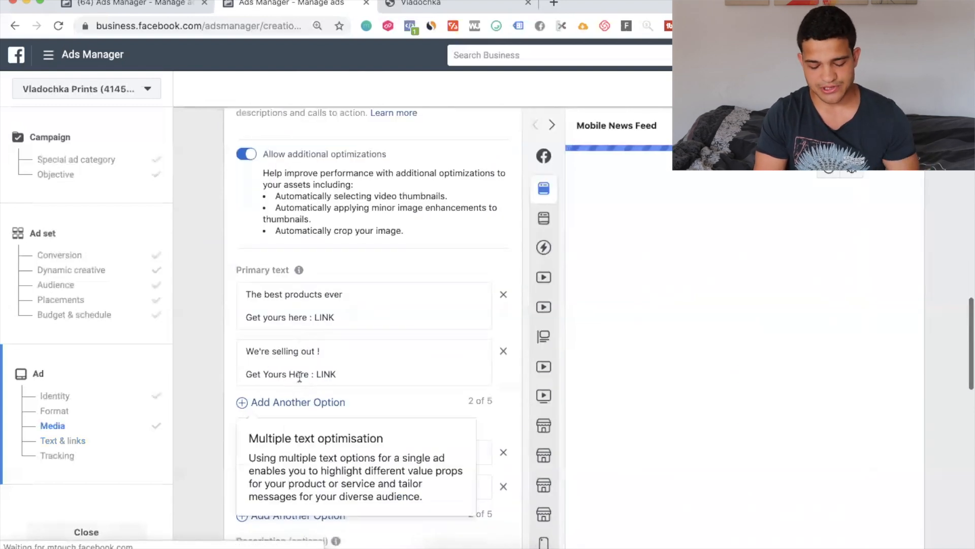
scroll(273, 372, "down", 3)
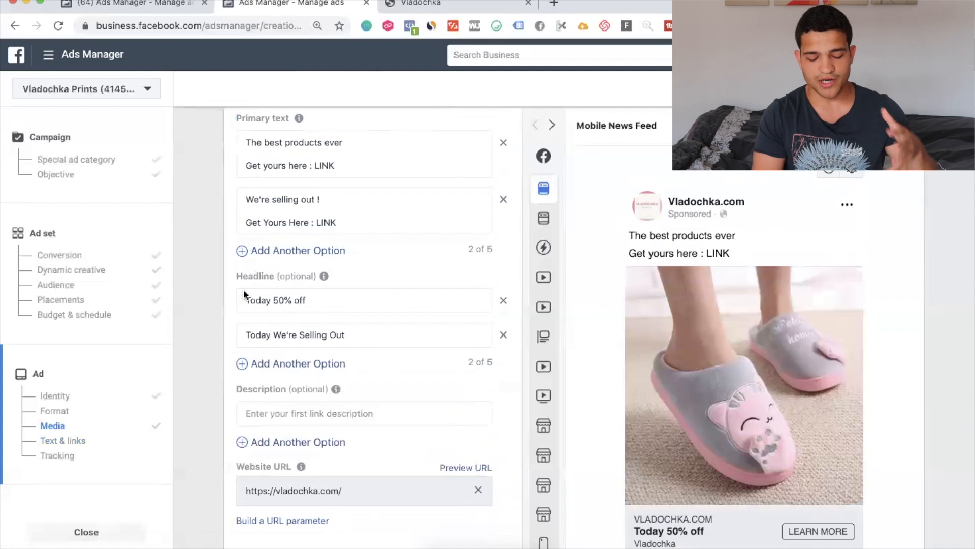
scroll(294, 368, "down", 5)
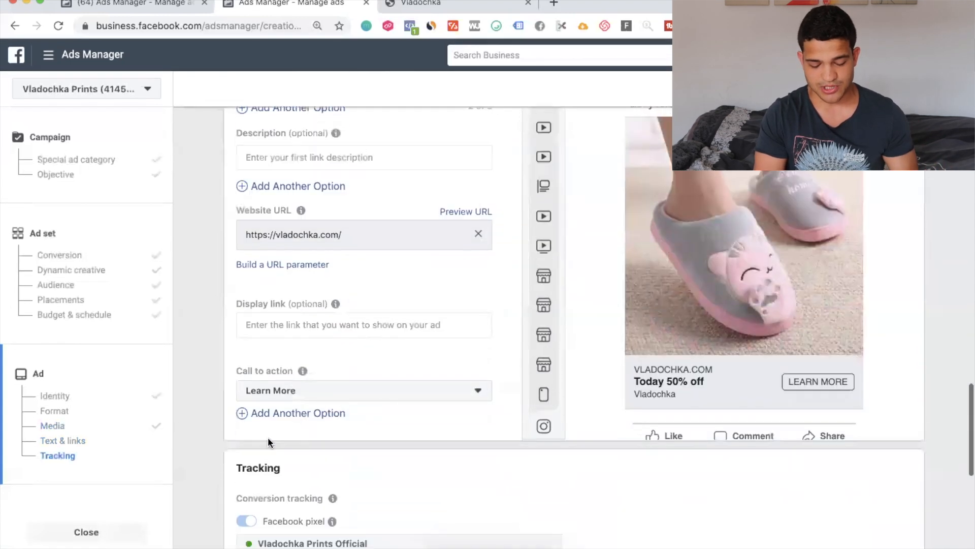
left_click(284, 414)
left_click(315, 421)
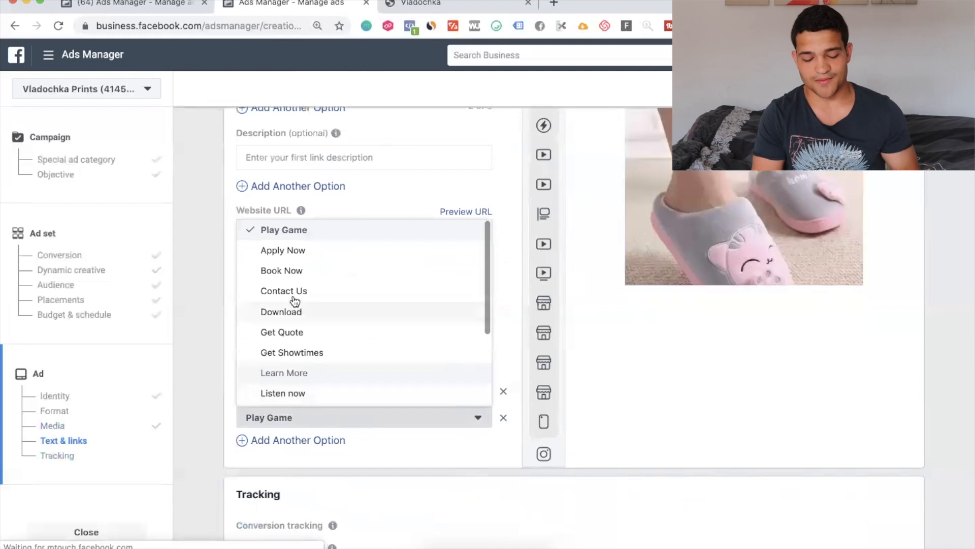
left_click(212, 311)
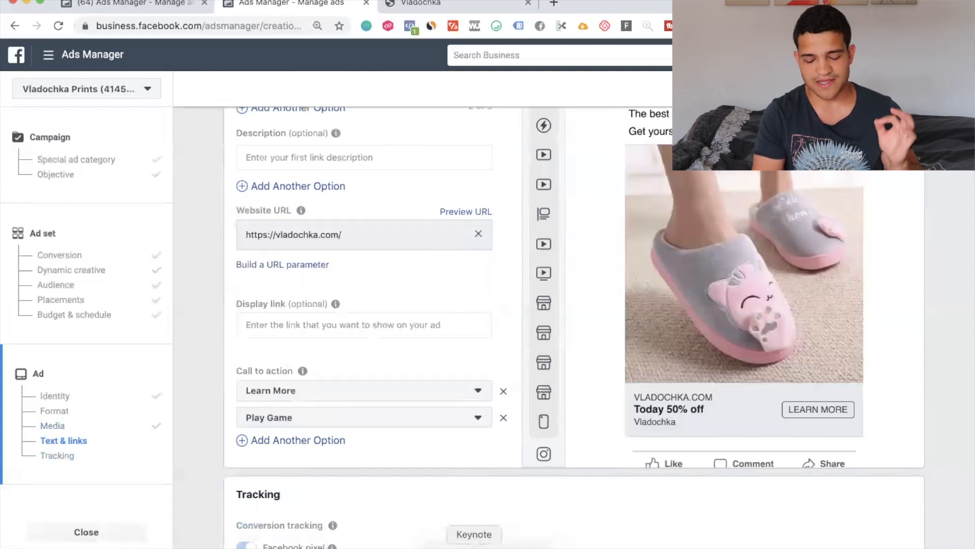
- Switch to Keynote to view the Dynamic Creative Best Practices slide
left_click(474, 545)
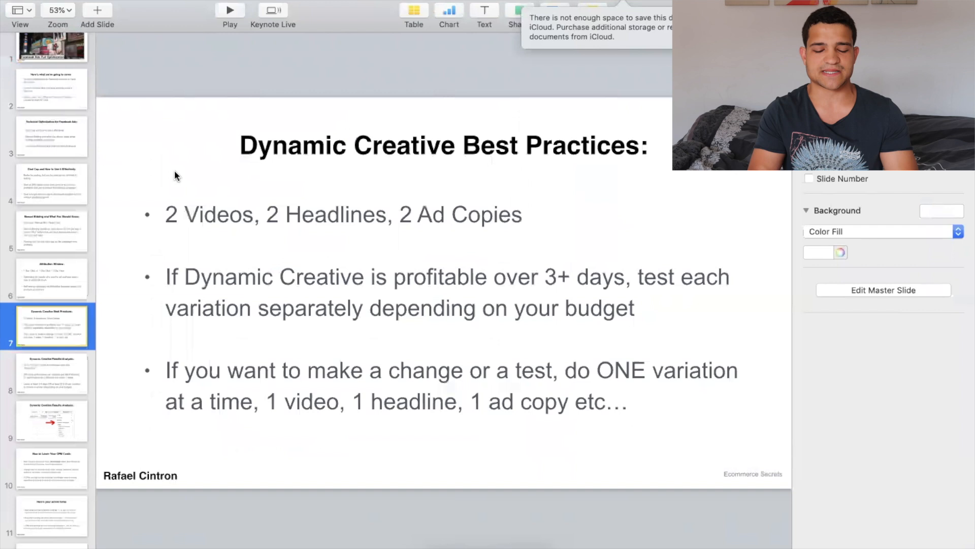